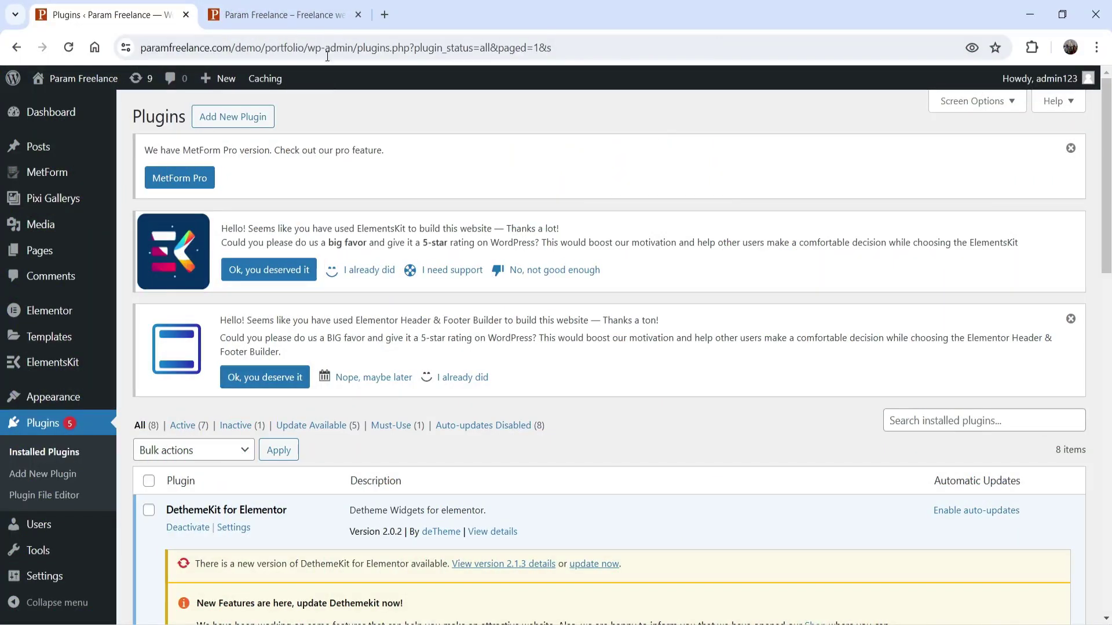
Step: Switch to the Param Freelance homepage tab and scroll through its front page
{"action": "key", "text": "ctrl+Tab"}
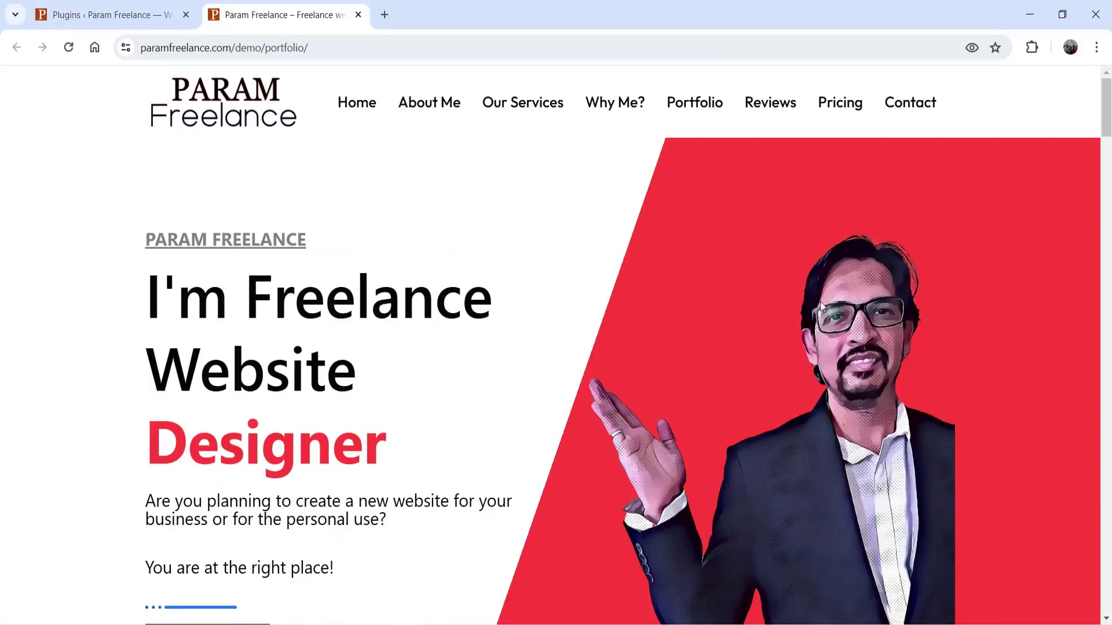
{"action": "scroll", "coordinate": [820, 301], "scroll_direction": "down", "scroll_amount": 9}
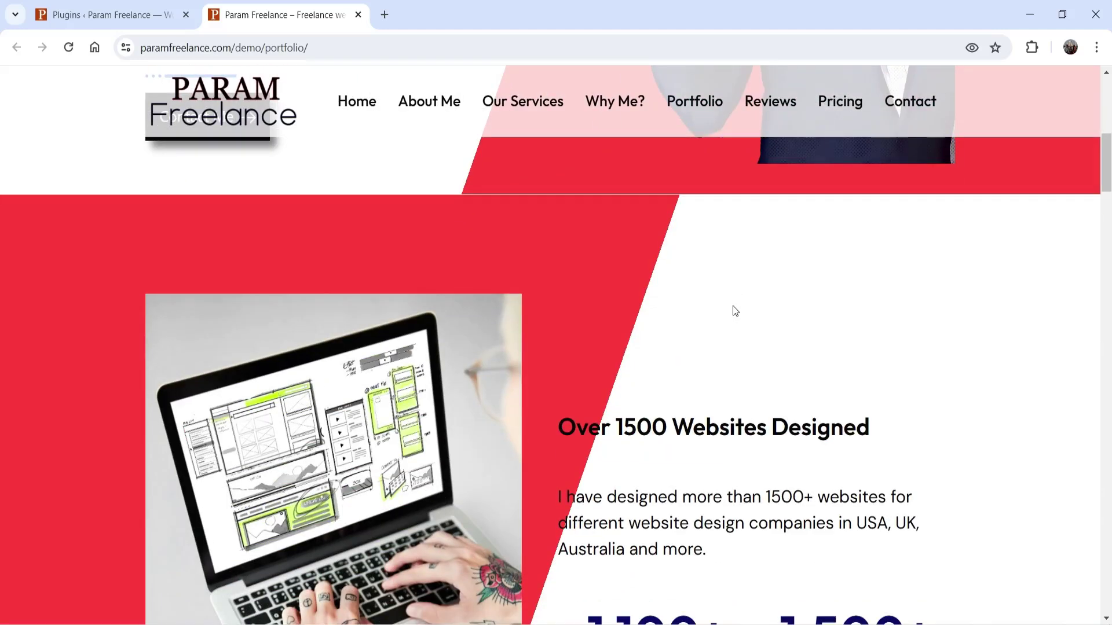
{"action": "scroll", "coordinate": [732, 306], "scroll_direction": "up", "scroll_amount": 9}
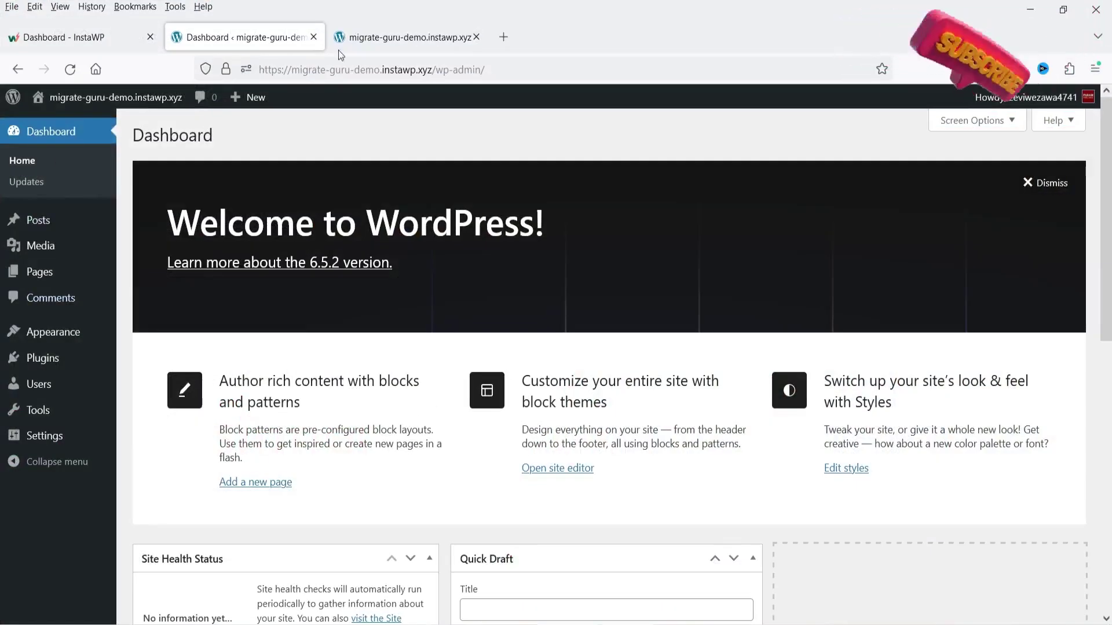
Step: View the destination site's front page, the InstaWP staging site list, then the front page again
{"action": "left_click", "coordinate": [402, 37]}
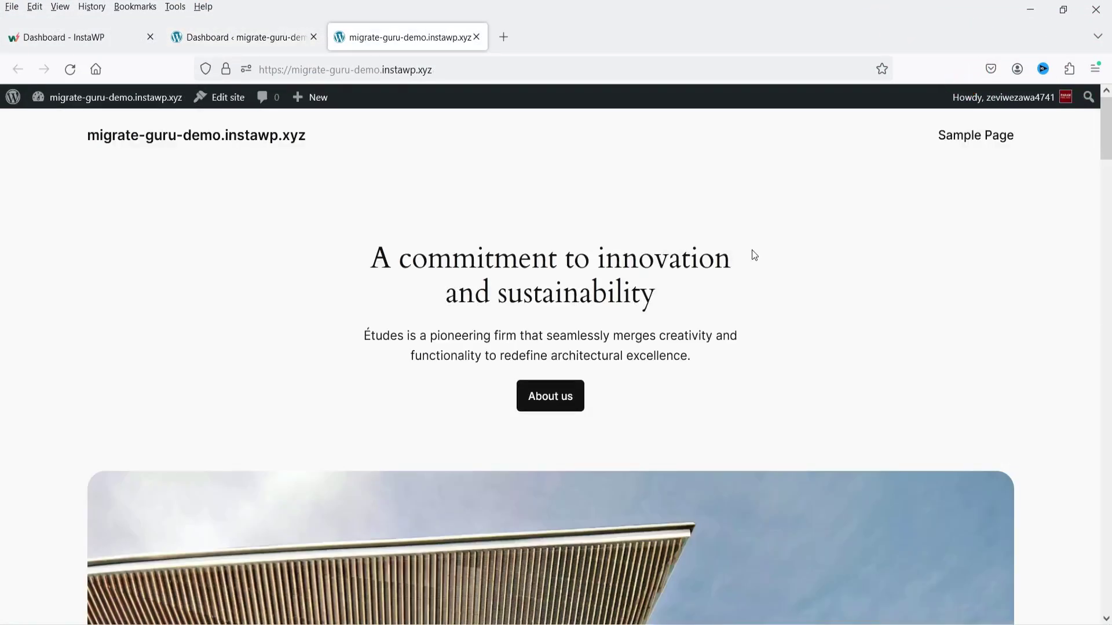
{"action": "left_click", "coordinate": [71, 46]}
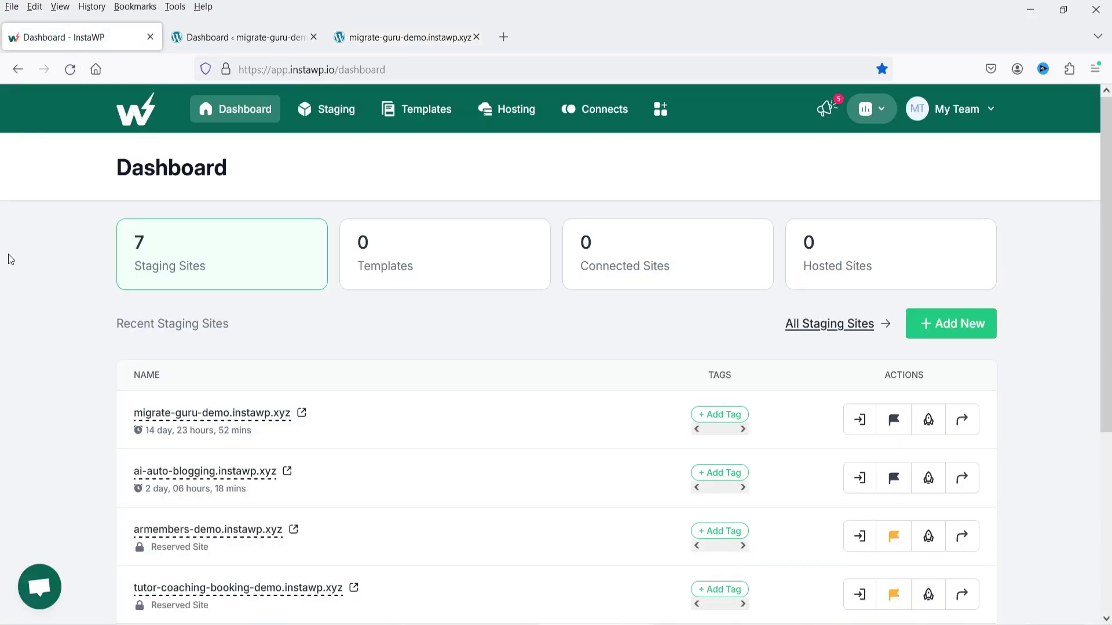
{"action": "left_click", "coordinate": [426, 34]}
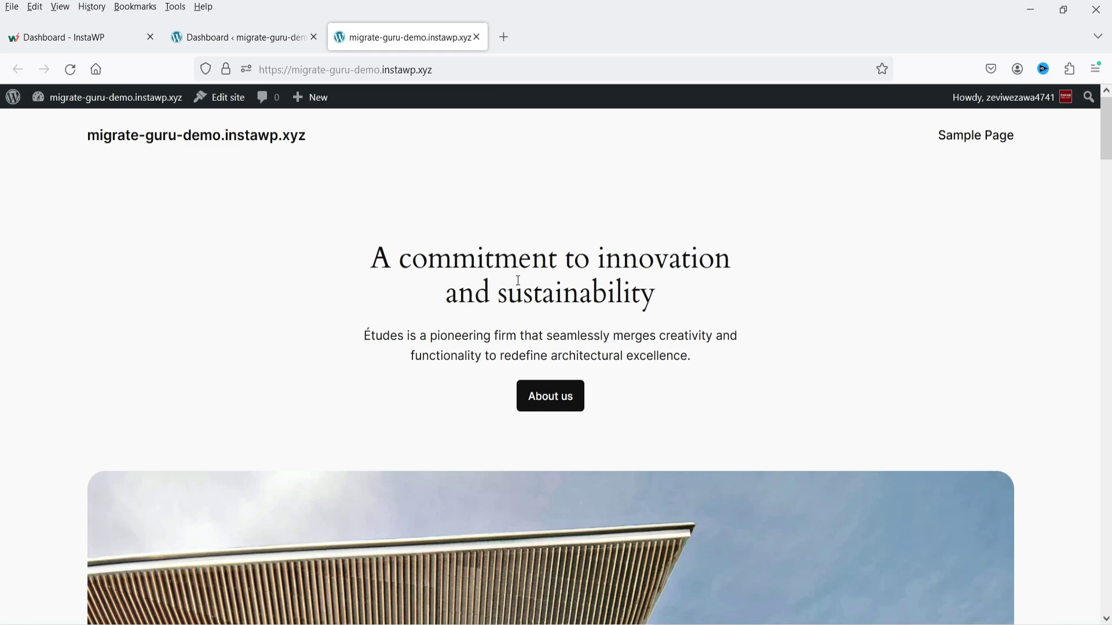
Step: Highlight the destination's hero heading, then return to the Param Freelance plugins list
{"action": "triple_click", "coordinate": [396, 255]}
{"action": "left_click", "coordinate": [861, 320]}
{"action": "left_click_drag", "start_coordinate": [675, 307], "coordinate": [349, 254]}
{"action": "left_click", "coordinate": [349, 255]}
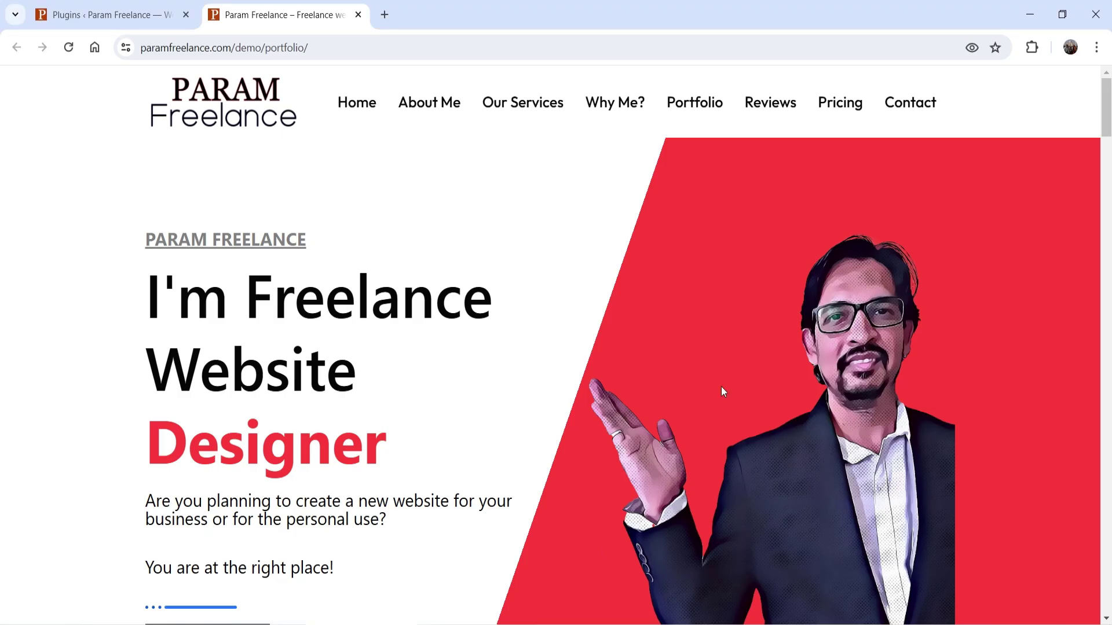
{"action": "left_click", "coordinate": [97, 12]}
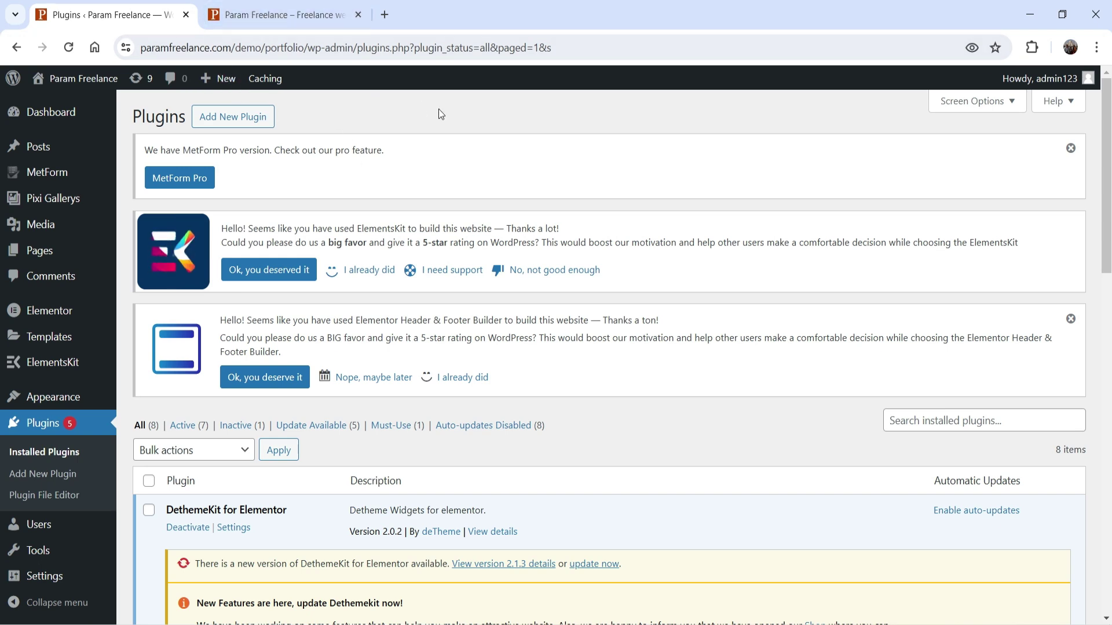
Step: Search Add Plugins for 'migrate guru', install Migrate Guru 5.48, and view its details
{"action": "left_click", "coordinate": [45, 472]}
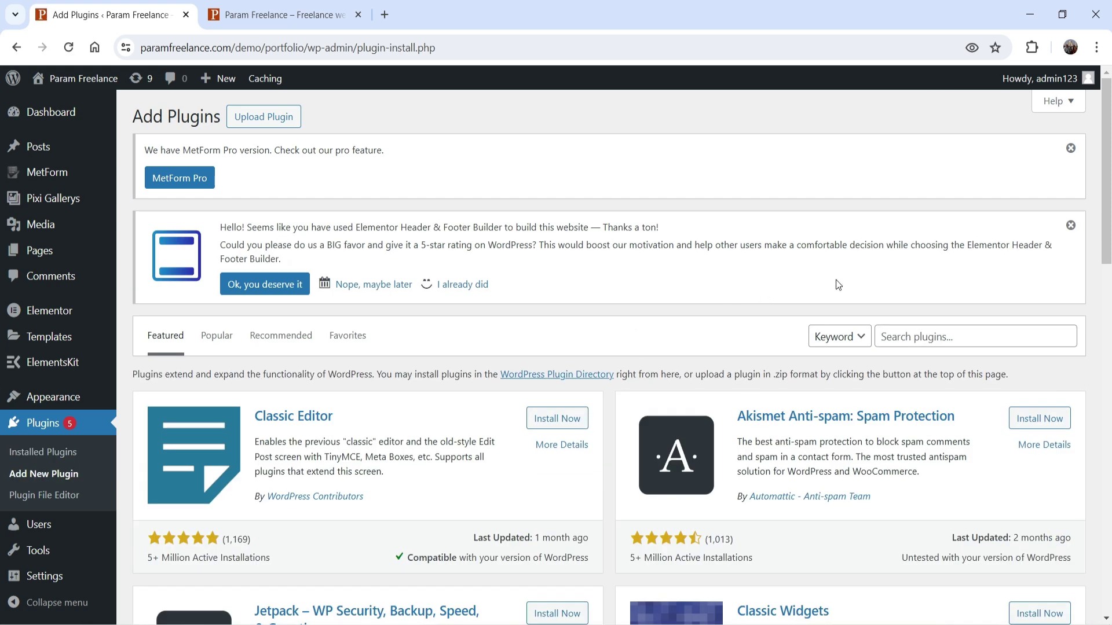
{"action": "left_click", "coordinate": [903, 336]}
{"action": "type", "text": "migra"}
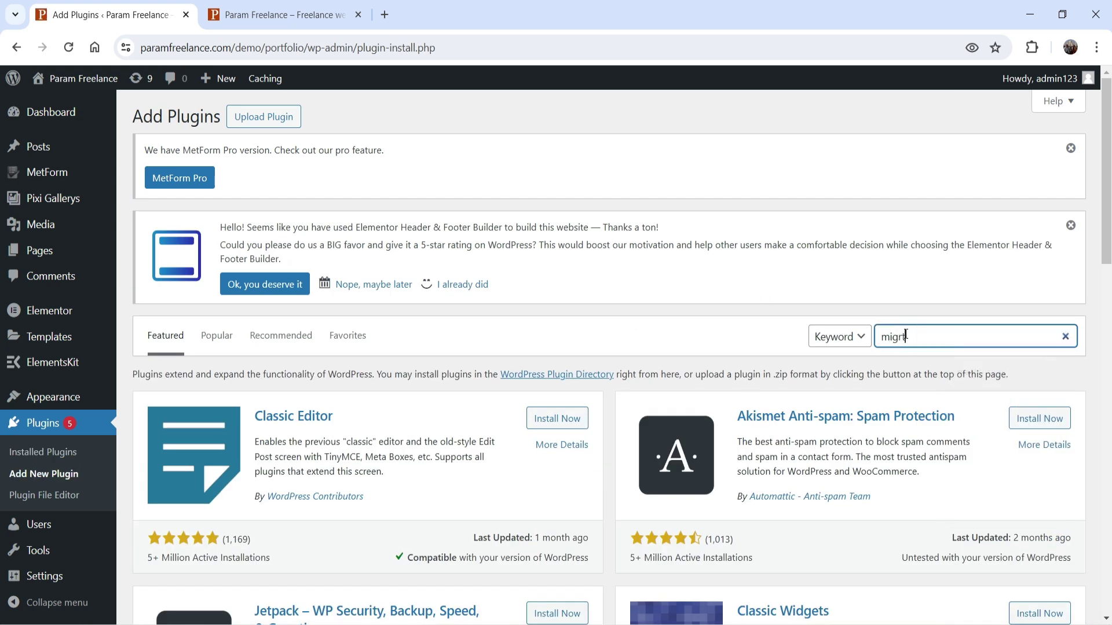
{"action": "type", "text": "te guru"}
{"action": "scroll", "coordinate": [320, 357], "scroll_direction": "down", "scroll_amount": 1}
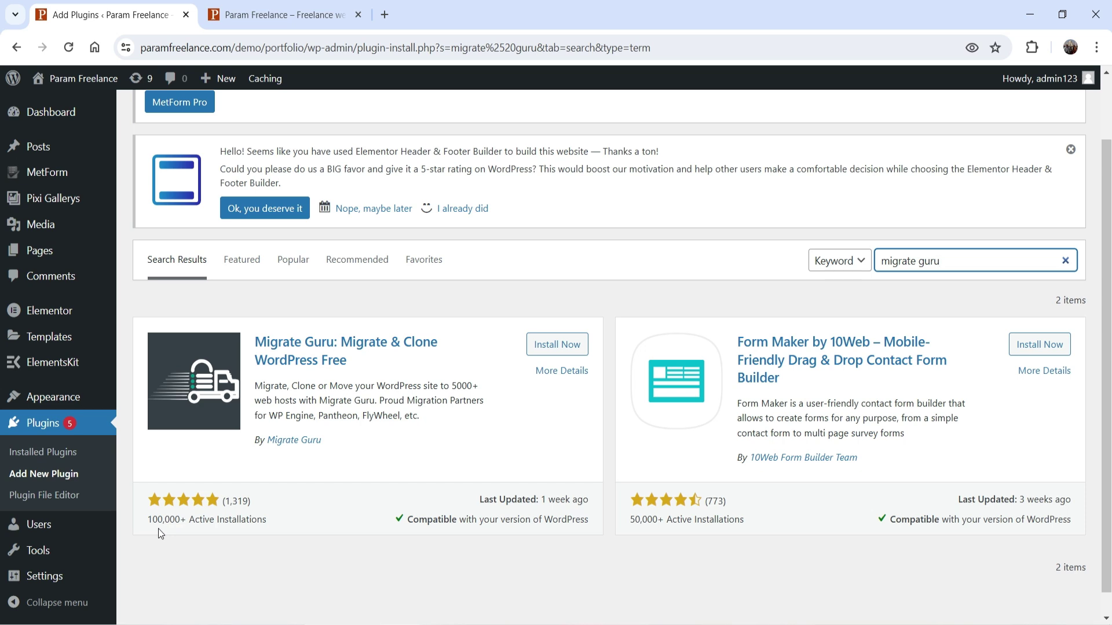
{"action": "left_click", "coordinate": [565, 345]}
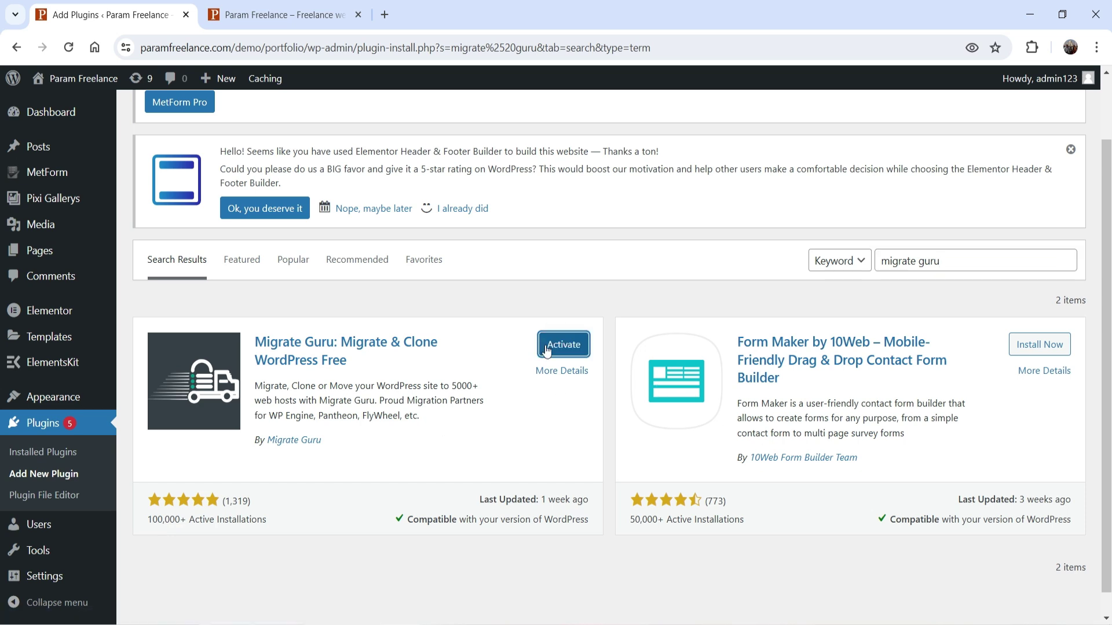
{"action": "left_click", "coordinate": [565, 373]}
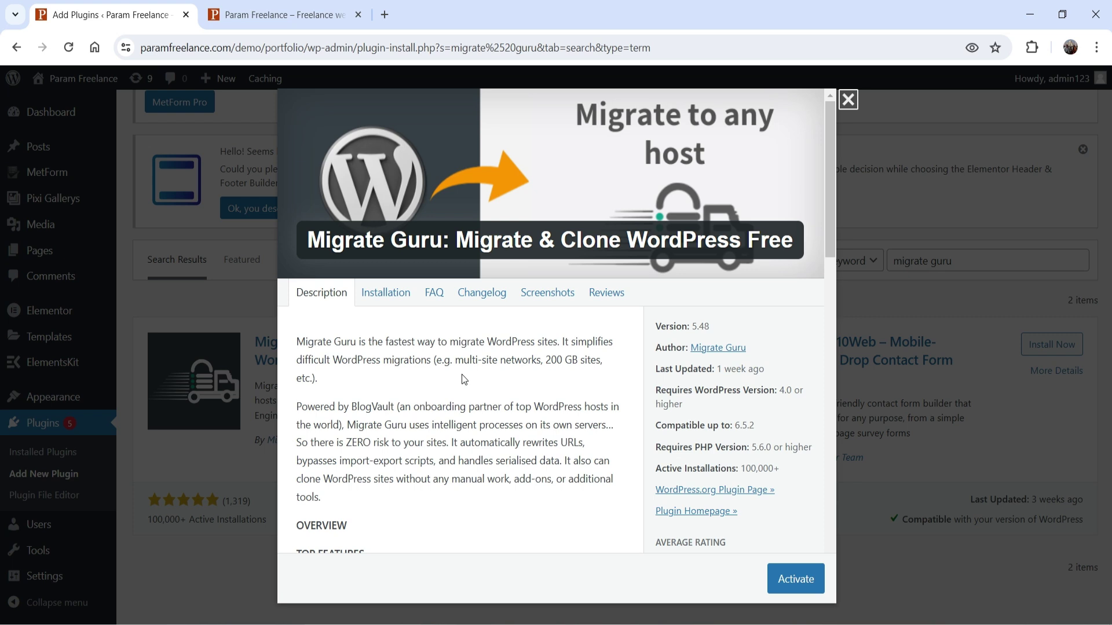
Step: Read through Migrate Guru's feature list, then close the plugin details window
{"action": "scroll", "coordinate": [461, 377], "scroll_direction": "down", "scroll_amount": 5}
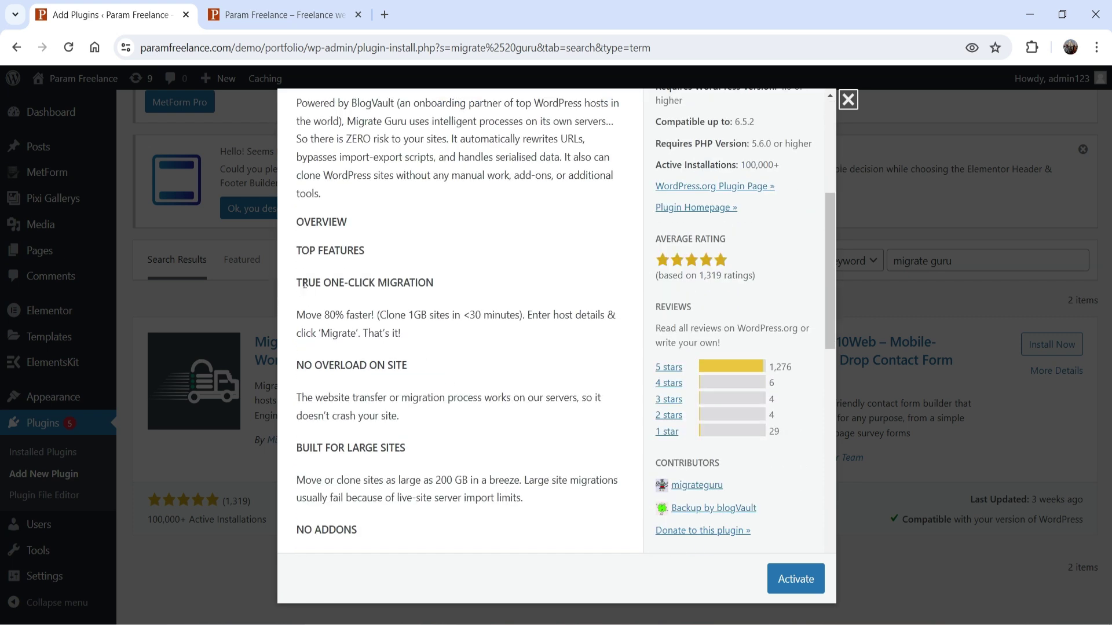
{"action": "scroll", "coordinate": [489, 356], "scroll_direction": "down", "scroll_amount": 3}
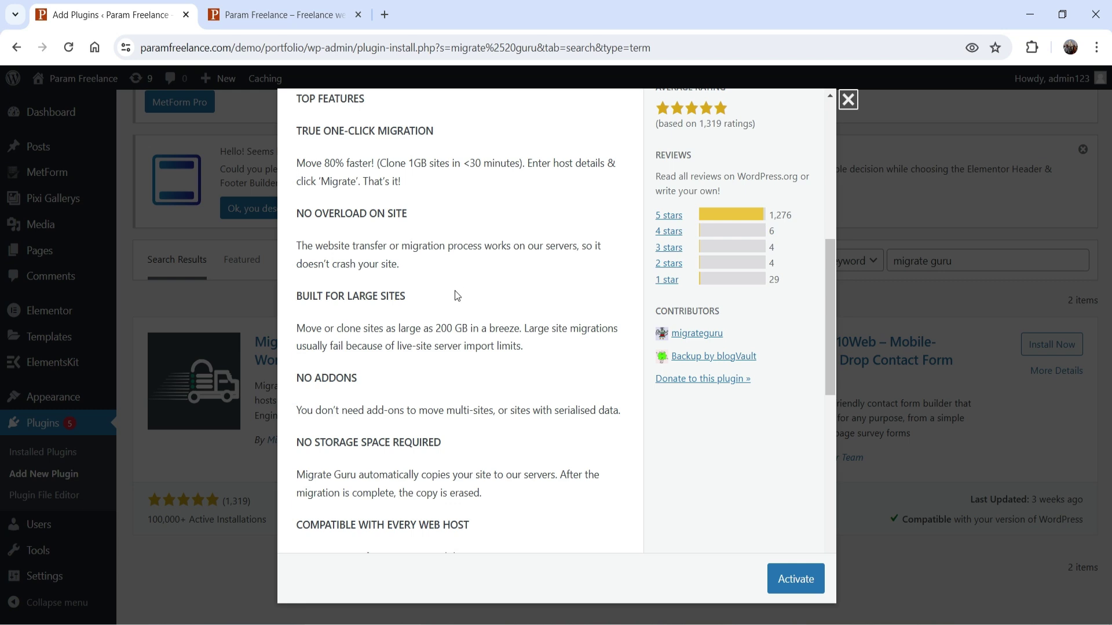
{"action": "scroll", "coordinate": [419, 297], "scroll_direction": "down", "scroll_amount": 2}
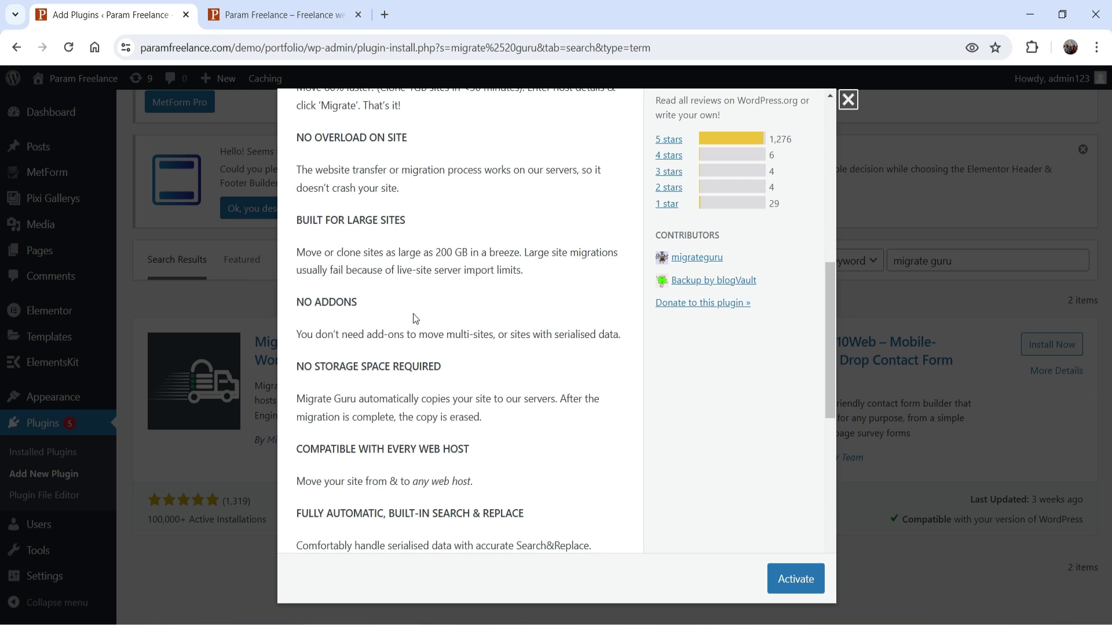
{"action": "scroll", "coordinate": [463, 323], "scroll_direction": "down", "scroll_amount": 1}
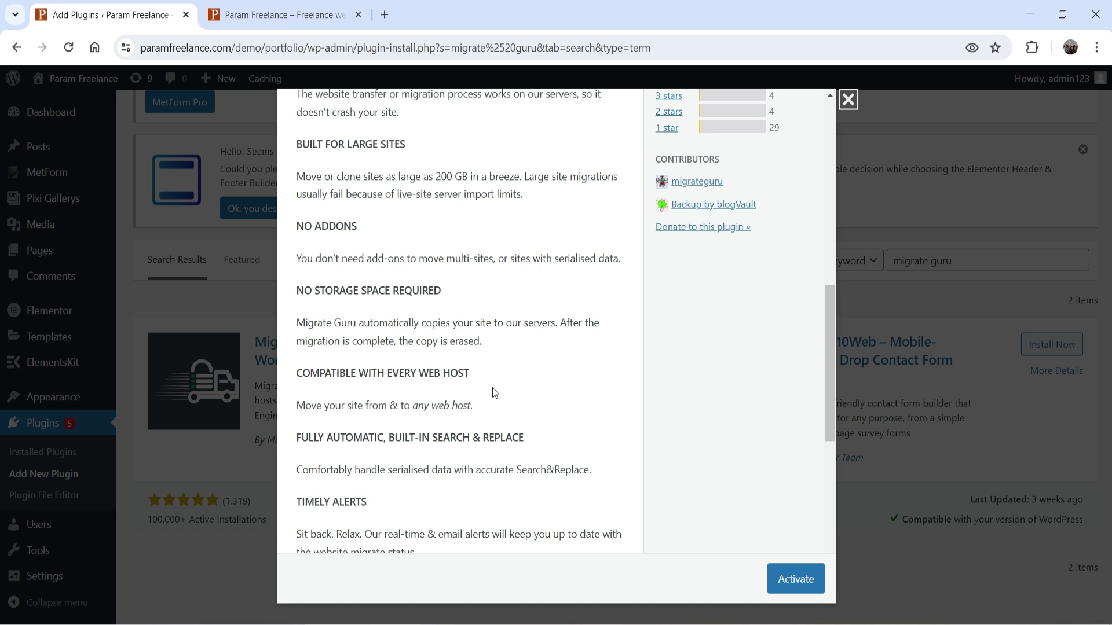
{"action": "key", "text": "Escape"}
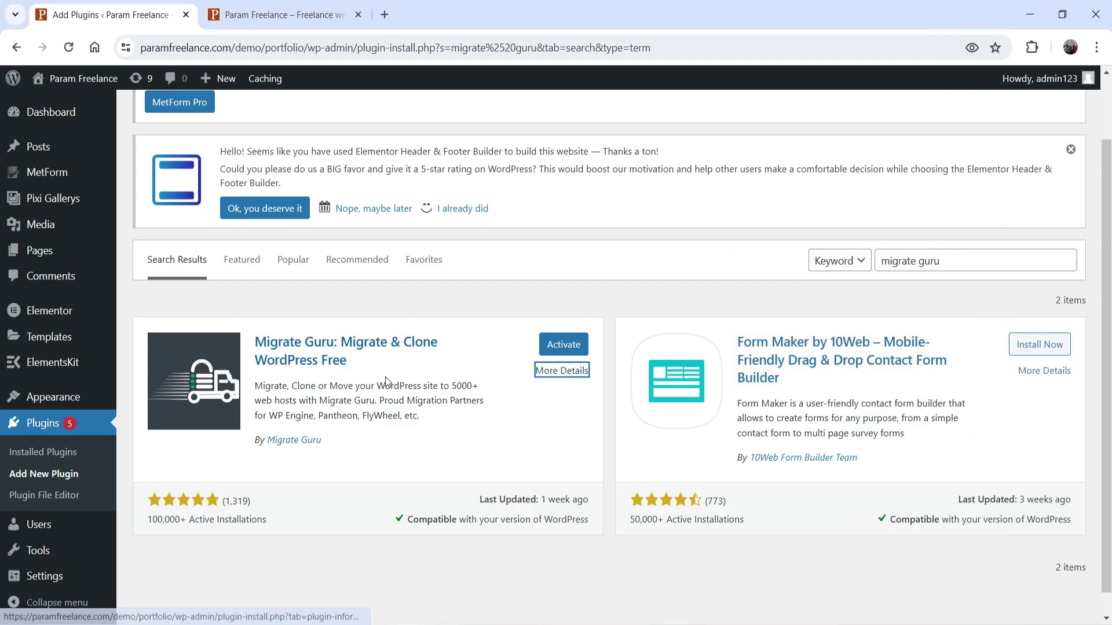
Step: Activate Migrate Guru, reload the admin, and go to its Easy WordPress Migrations page
{"action": "left_click", "coordinate": [574, 345]}
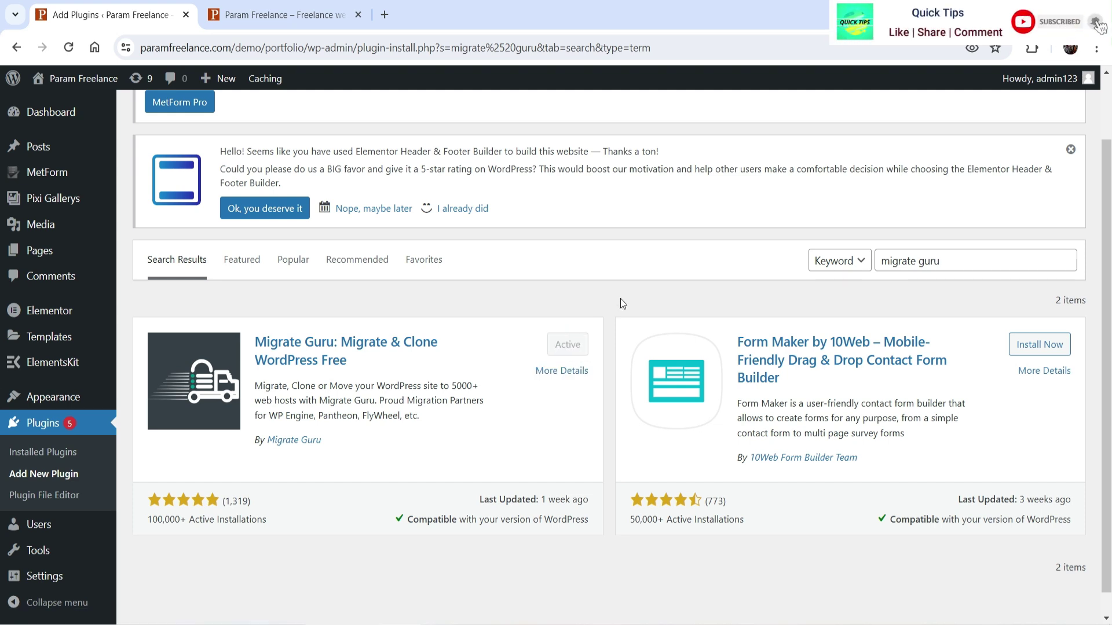
{"action": "mouse_move", "coordinate": [70, 212]}
{"action": "scroll", "coordinate": [71, 216], "scroll_direction": "down", "scroll_amount": 1}
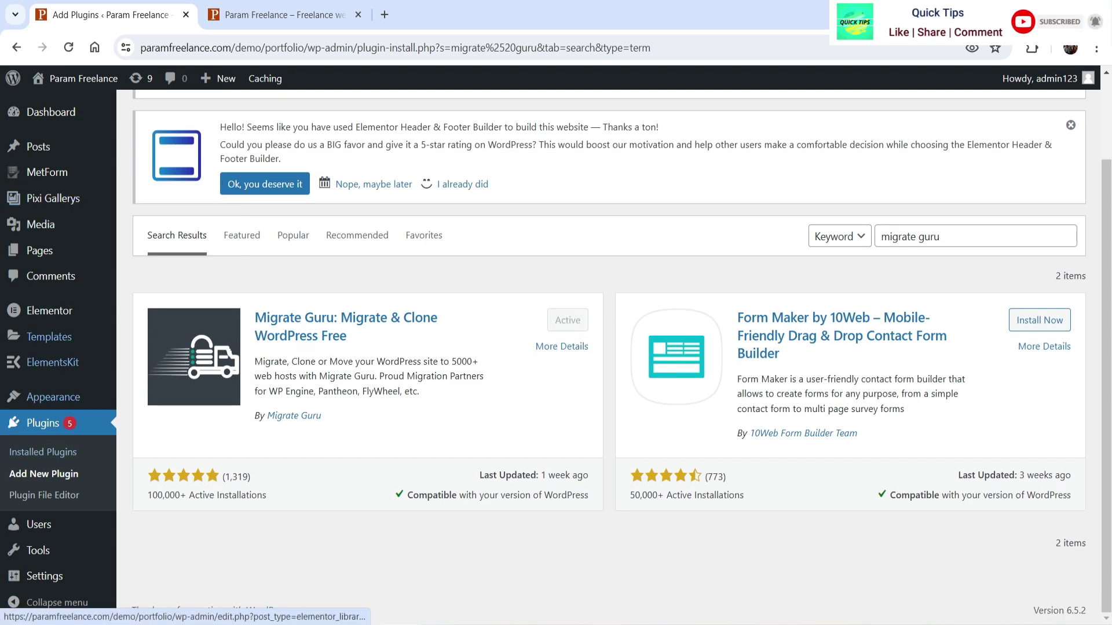
{"action": "left_click", "coordinate": [69, 47]}
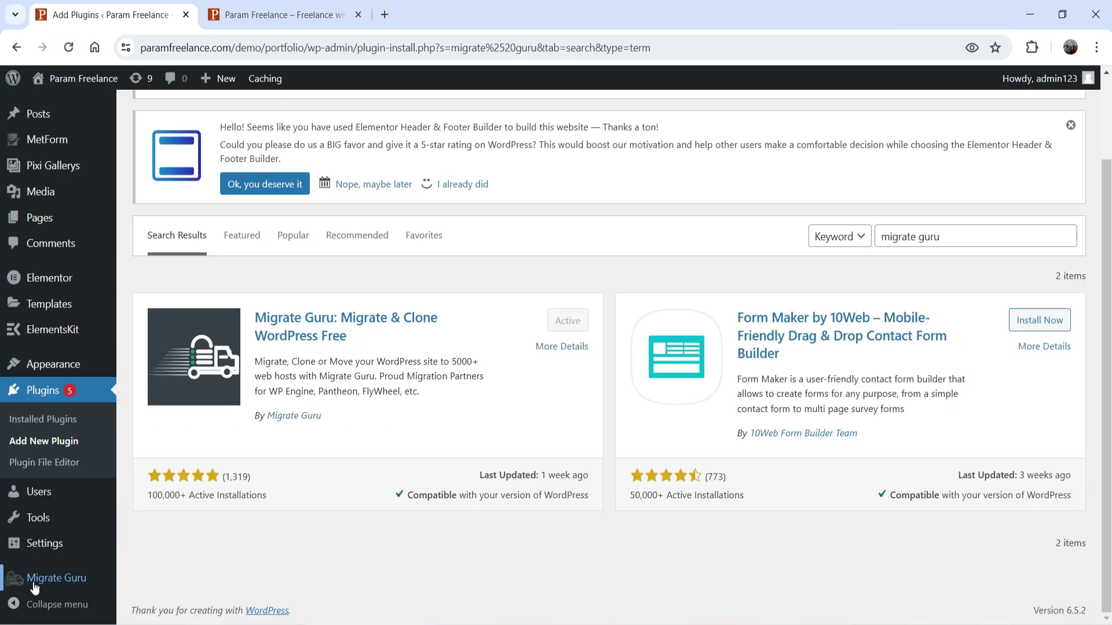
{"action": "left_click", "coordinate": [47, 576]}
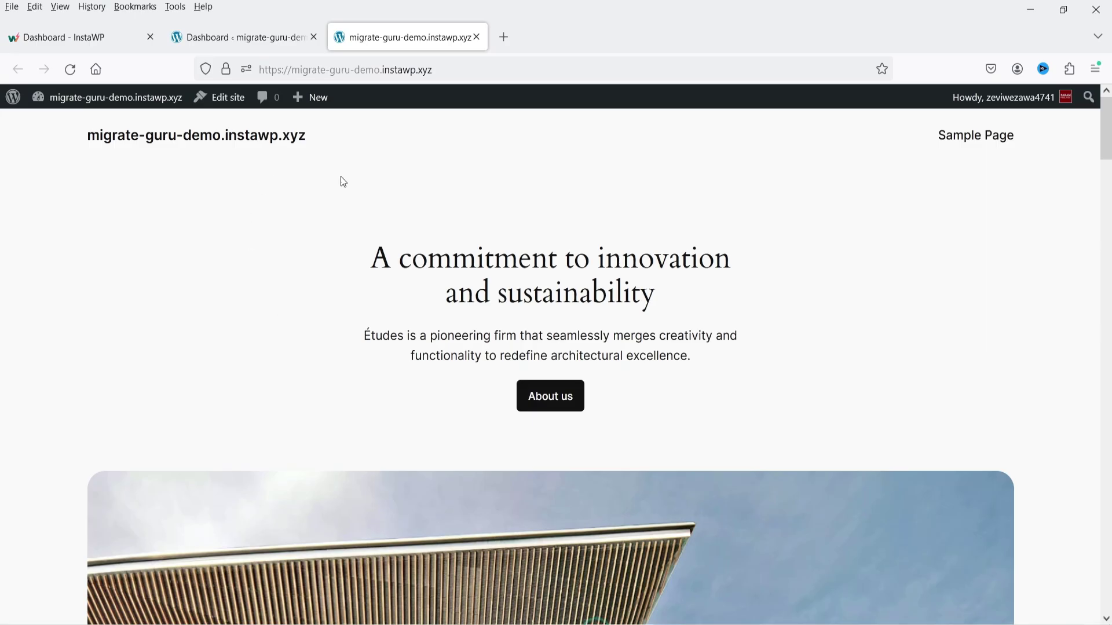
Step: Switch to the migrate-guru-demo destination site's admin dashboard
{"action": "scroll", "coordinate": [693, 258], "scroll_direction": "down", "scroll_amount": 10}
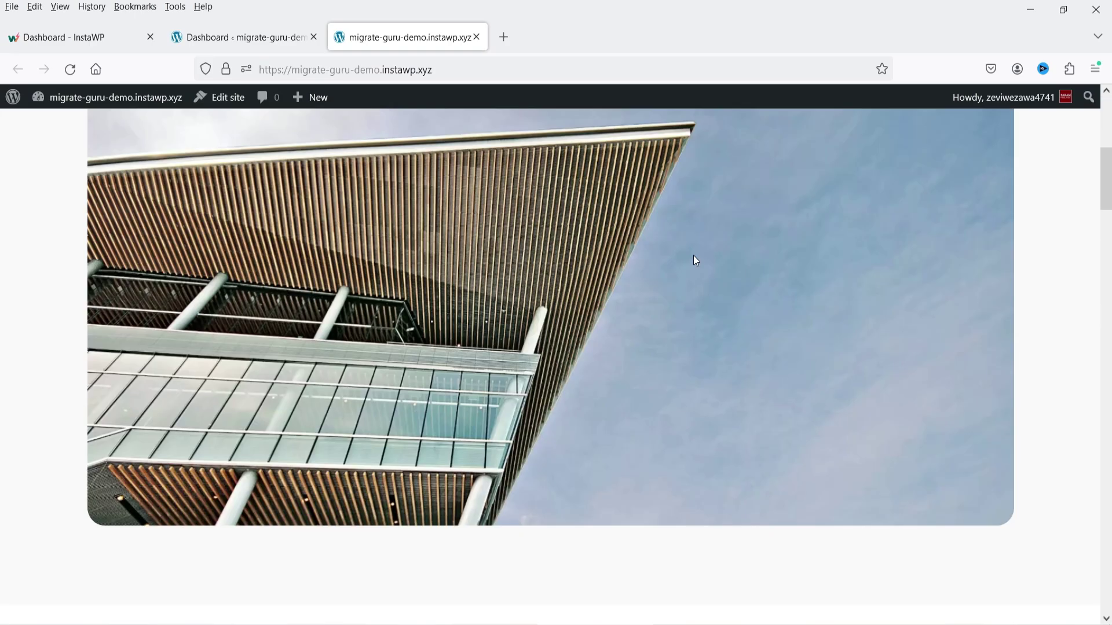
{"action": "scroll", "coordinate": [693, 259], "scroll_direction": "up", "scroll_amount": 10}
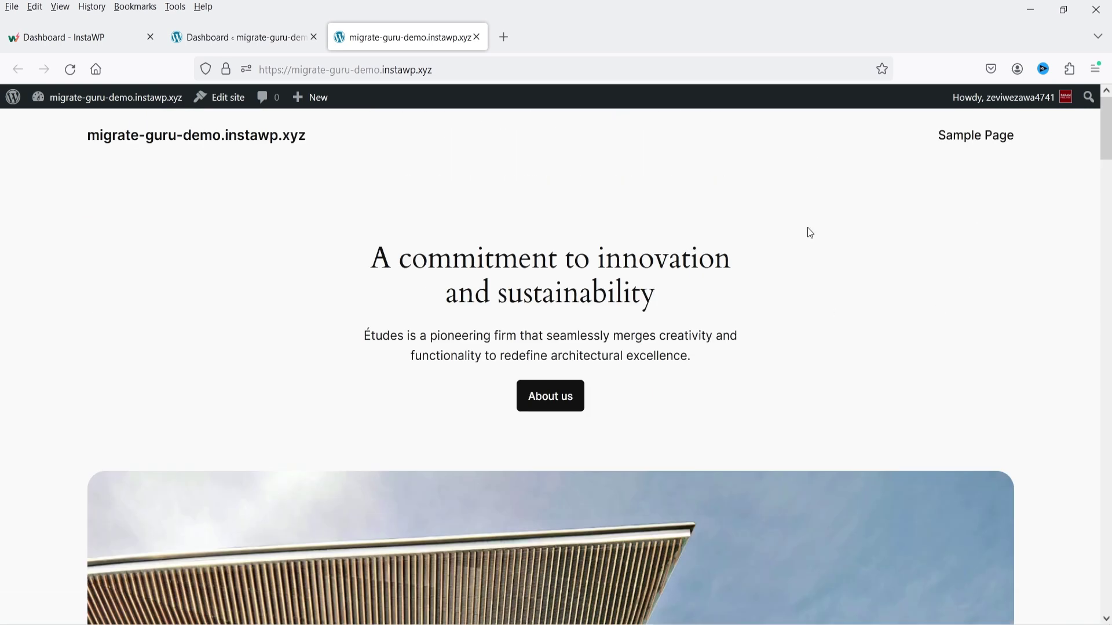
{"action": "left_click", "coordinate": [255, 45]}
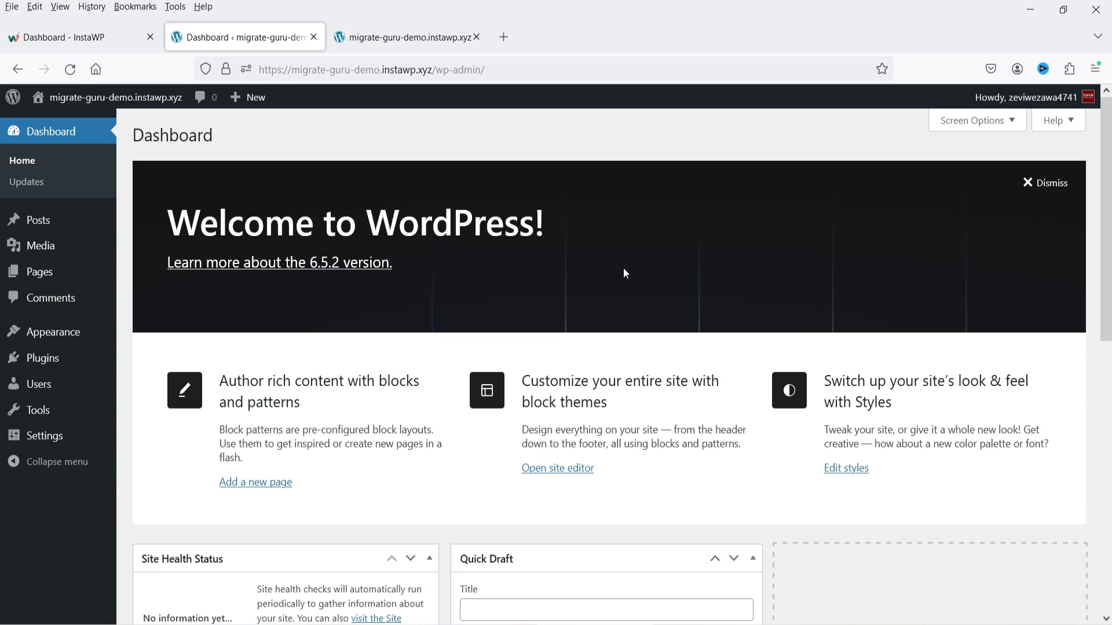
Step: Search Add New Plugin for 'mig', then install and activate Migrate Guru on the destination
{"action": "mouse_move", "coordinate": [71, 365]}
{"action": "left_click", "coordinate": [149, 378]}
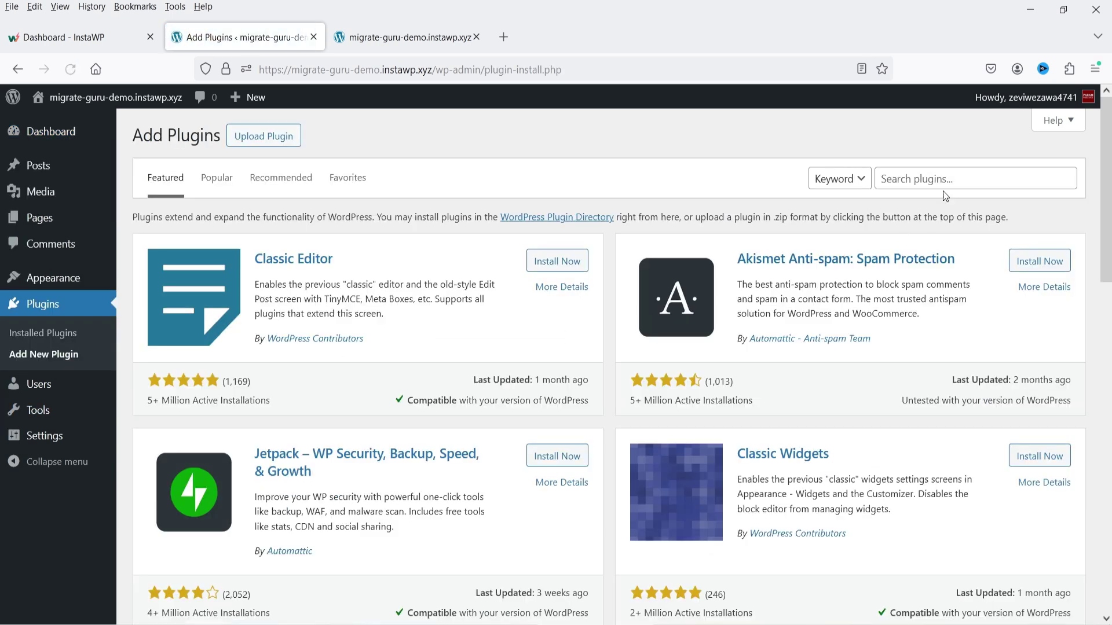
{"action": "left_click", "coordinate": [943, 179]}
{"action": "type", "text": "migrate guru"}
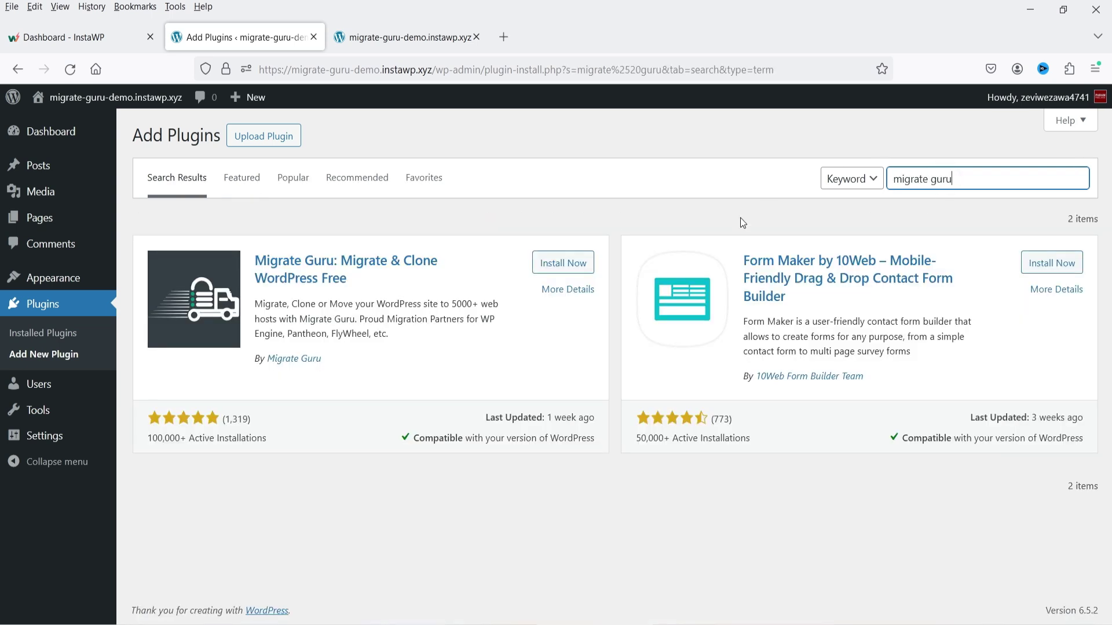
{"action": "left_click", "coordinate": [552, 262]}
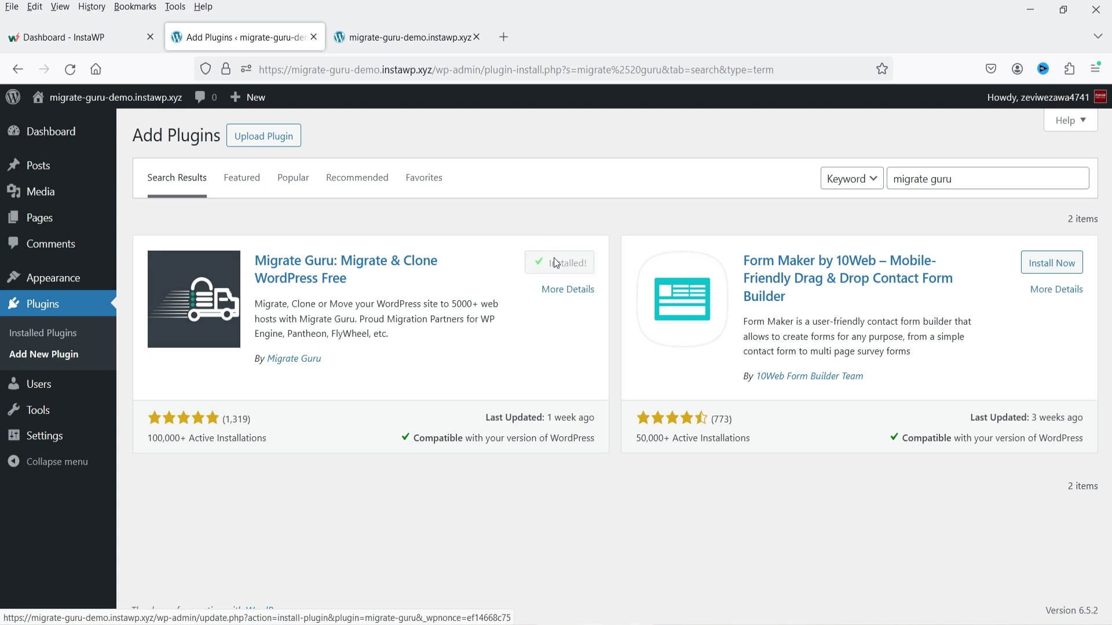
{"action": "left_click", "coordinate": [556, 263]}
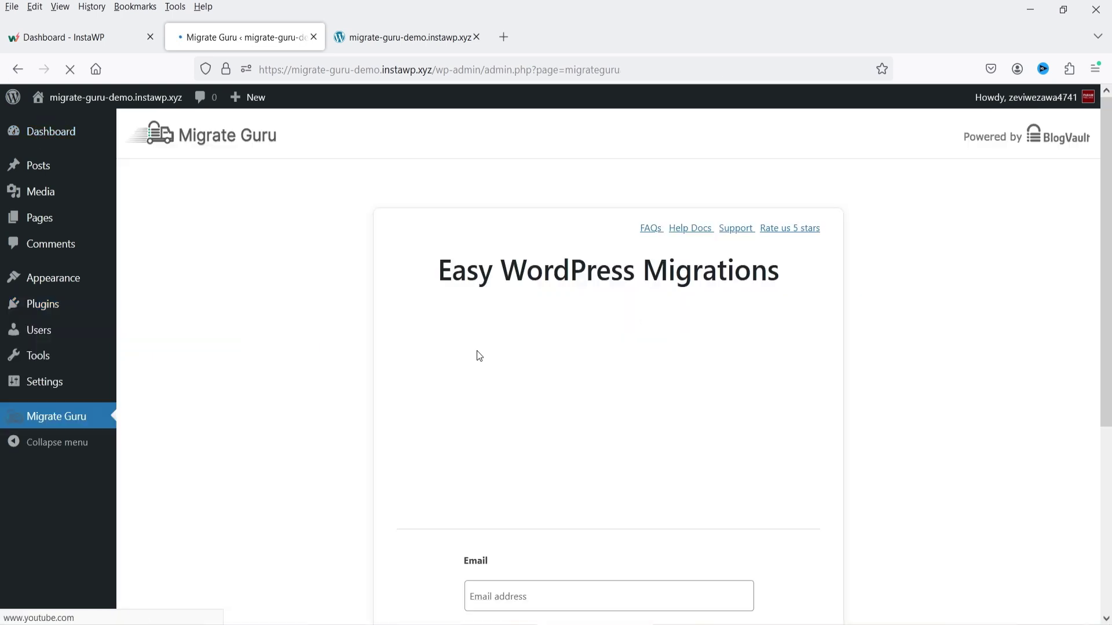
{"action": "scroll", "coordinate": [335, 324], "scroll_direction": "down", "scroll_amount": 4}
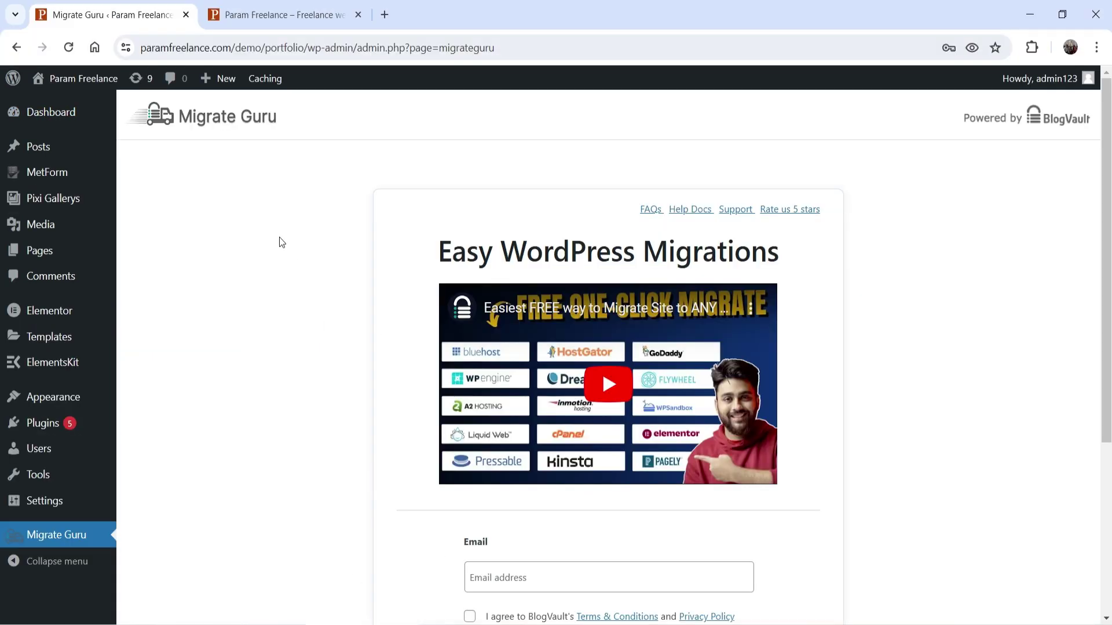
Step: Enter the contact e-mail, accept BlogVault's terms and privacy policy, and submit Migrate
{"action": "scroll", "coordinate": [279, 242], "scroll_direction": "down", "scroll_amount": 4}
{"action": "left_click", "coordinate": [544, 348]}
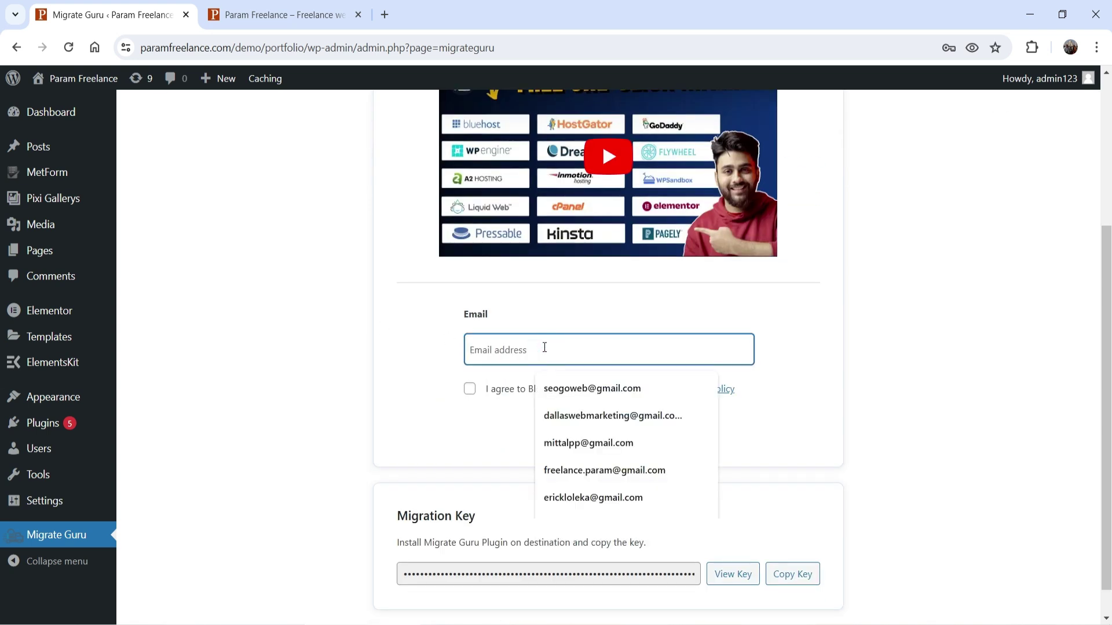
{"action": "left_click", "coordinate": [608, 415]}
{"action": "left_click", "coordinate": [470, 388]}
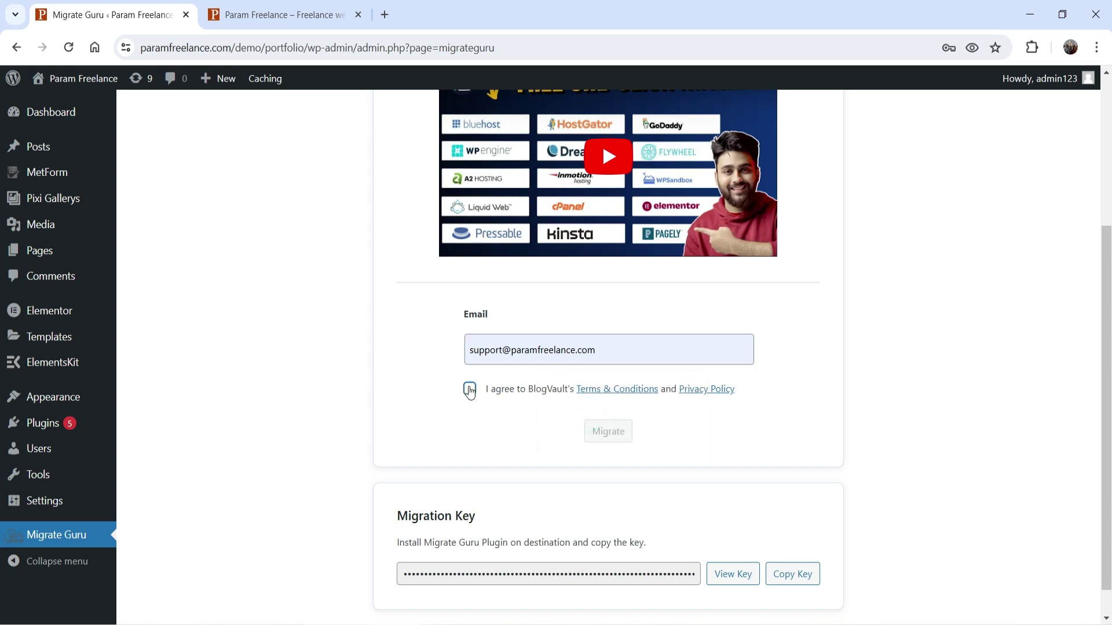
{"action": "left_click", "coordinate": [614, 434]}
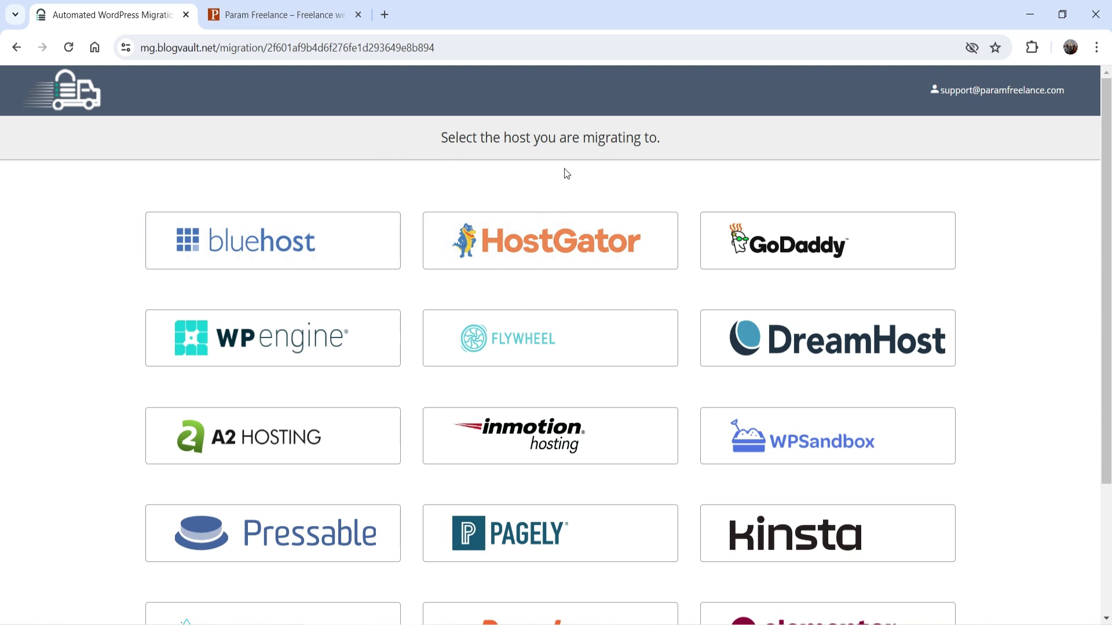
Step: Pick Other Hosts, then go back and try HostGator as the destination host
{"action": "scroll", "coordinate": [1037, 283], "scroll_direction": "down", "scroll_amount": 3}
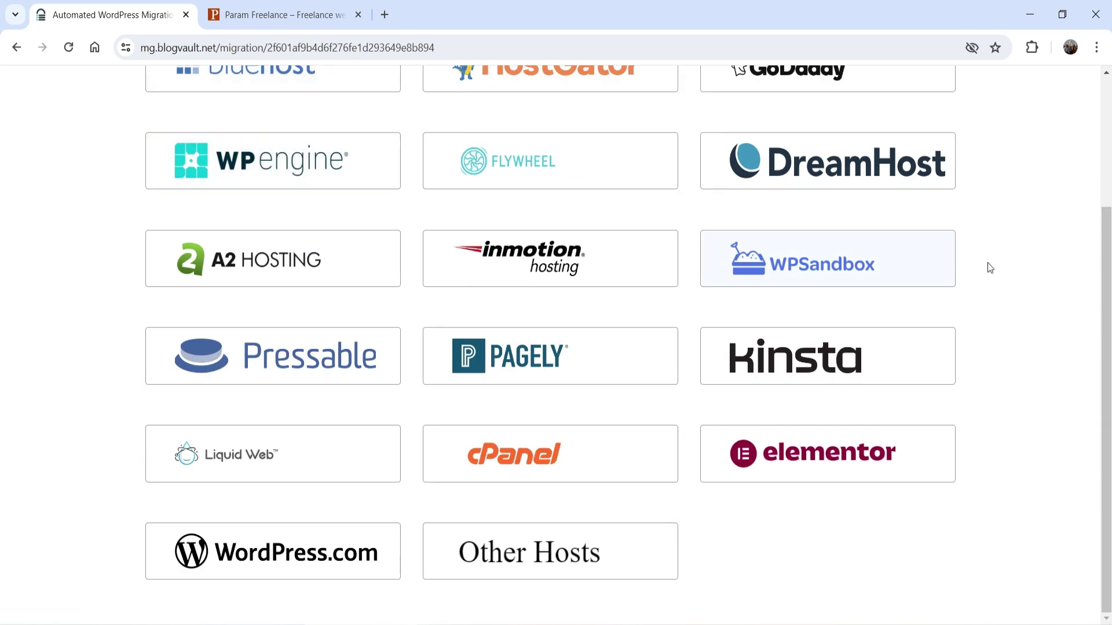
{"action": "scroll", "coordinate": [234, 246], "scroll_direction": "up", "scroll_amount": 3}
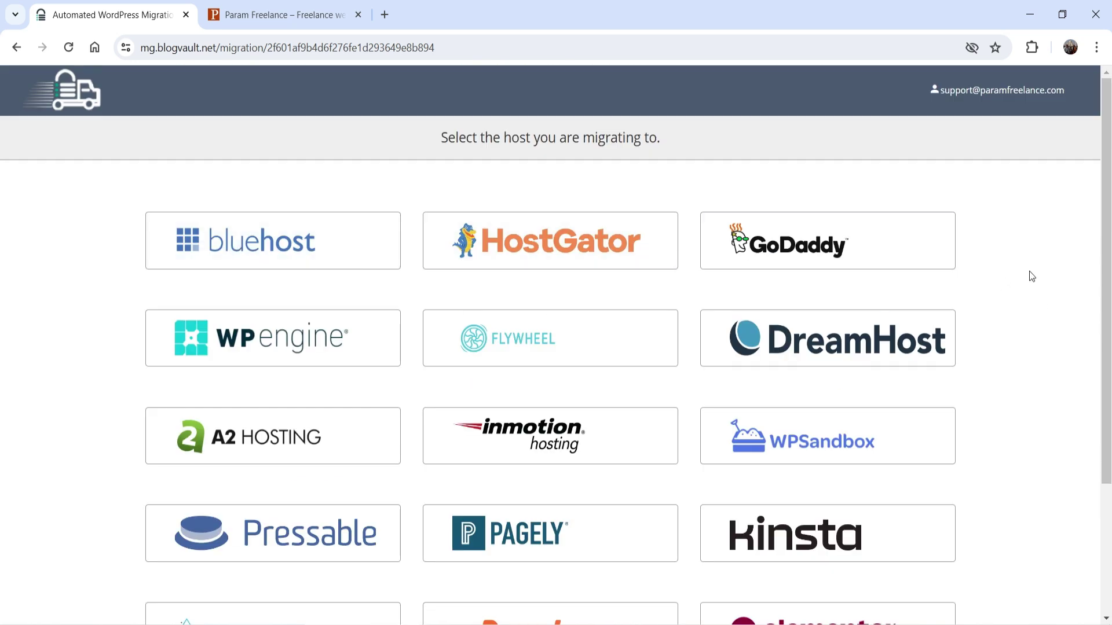
{"action": "scroll", "coordinate": [1031, 276], "scroll_direction": "down", "scroll_amount": 3}
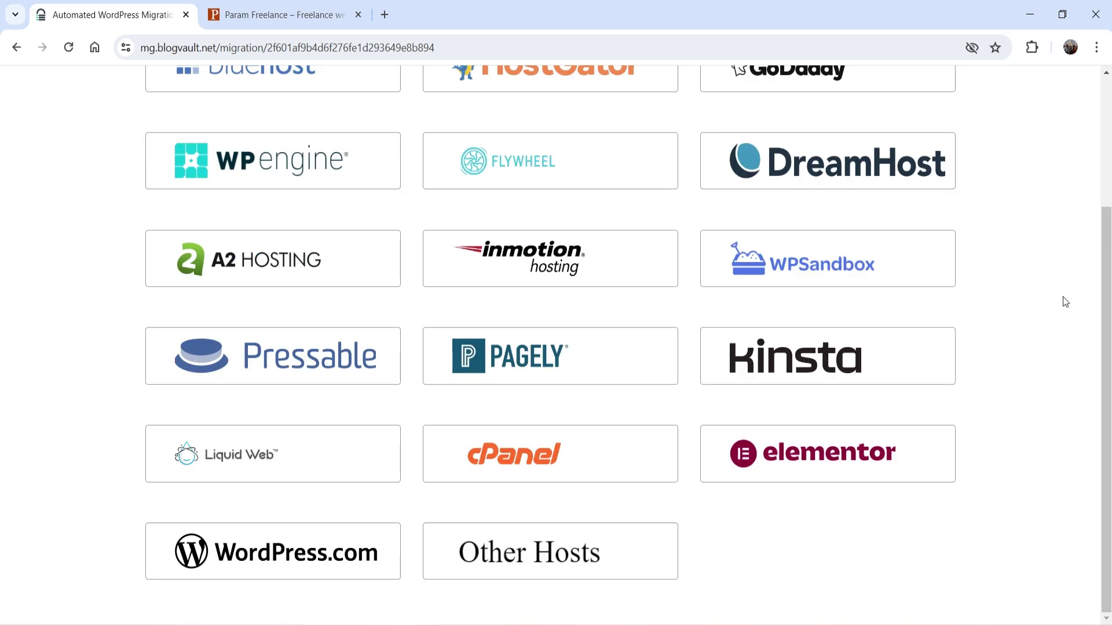
{"action": "left_click", "coordinate": [529, 550]}
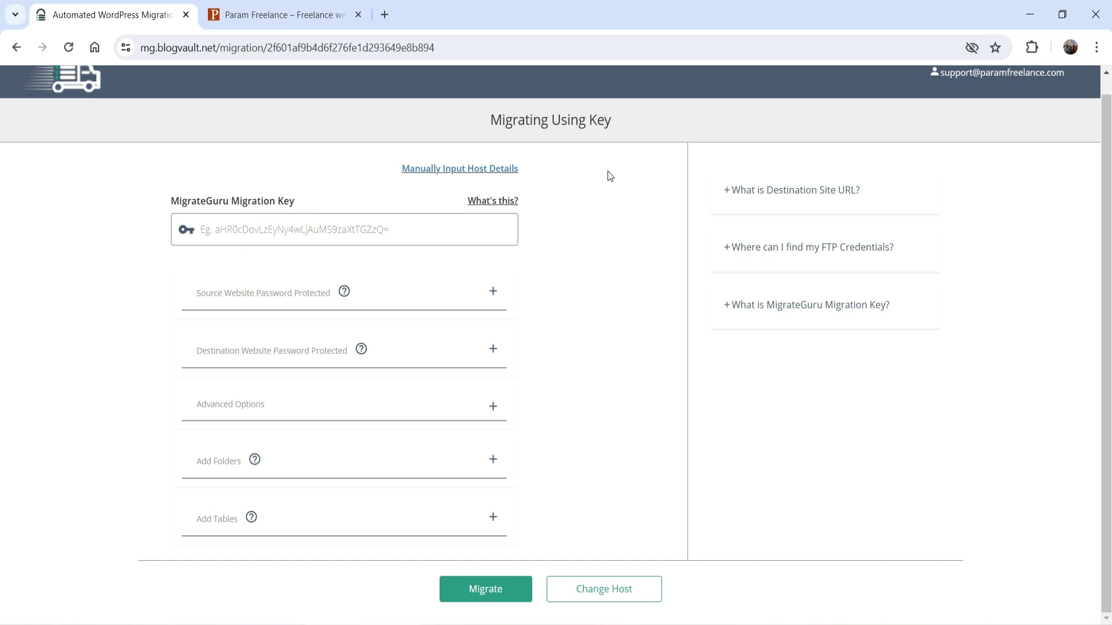
{"action": "left_click", "coordinate": [595, 587]}
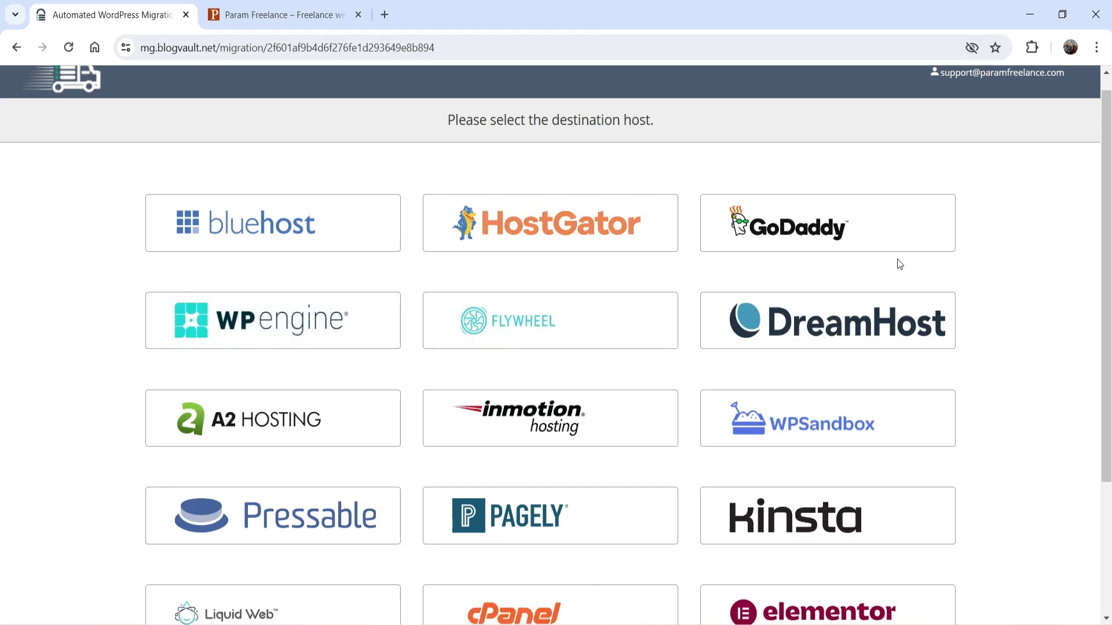
{"action": "left_click", "coordinate": [604, 228]}
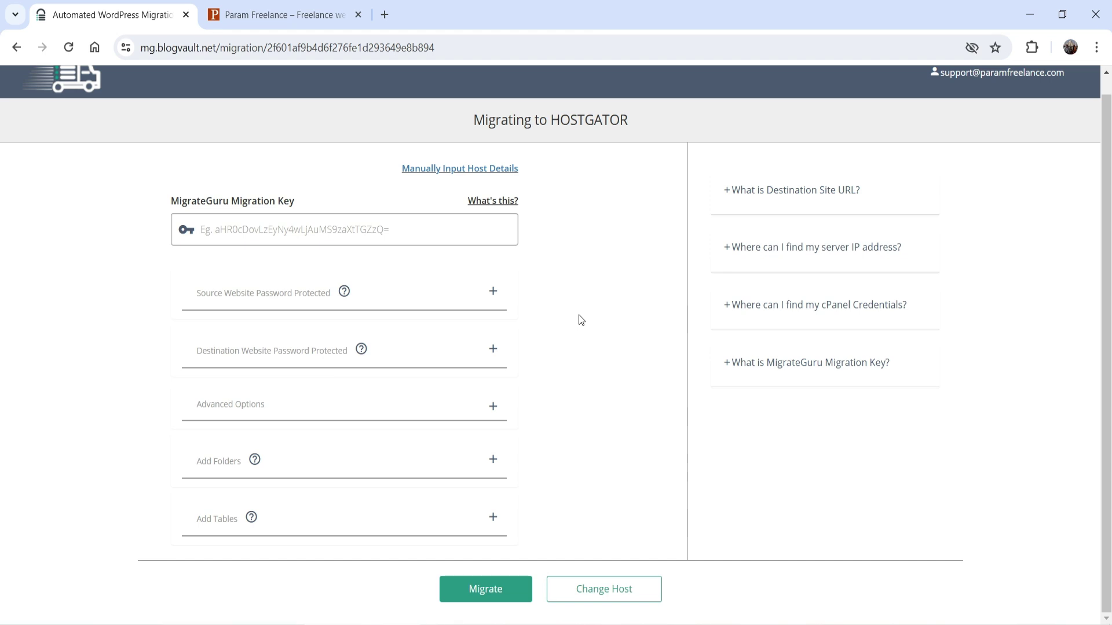
Step: Return to the destination host list and pick Other Hosts again
{"action": "left_click", "coordinate": [593, 600]}
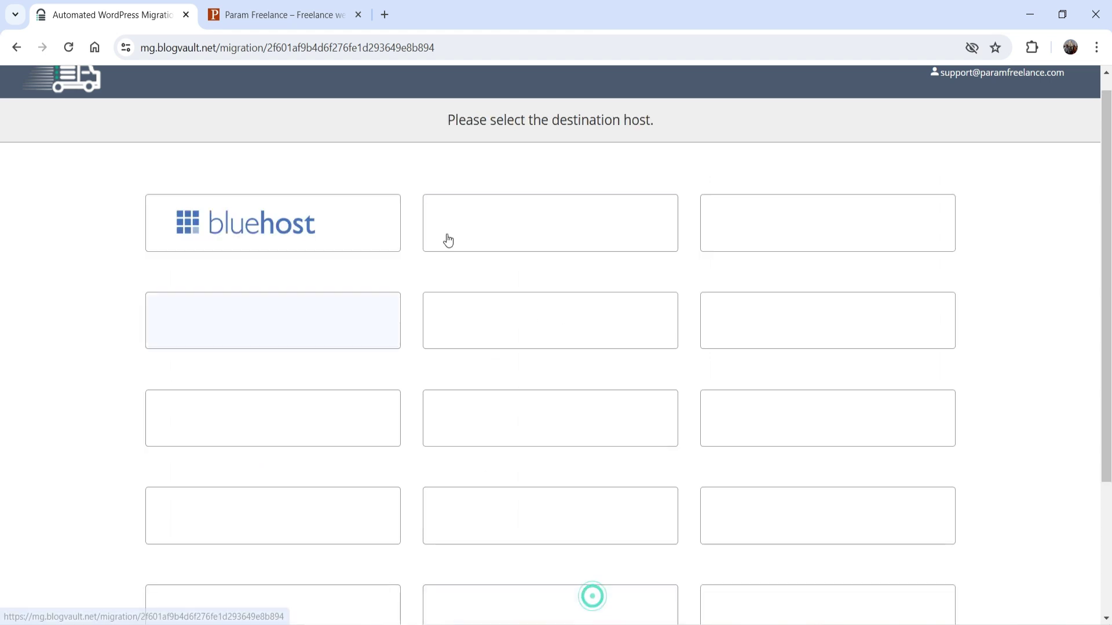
{"action": "scroll", "coordinate": [611, 243], "scroll_direction": "down", "scroll_amount": 3}
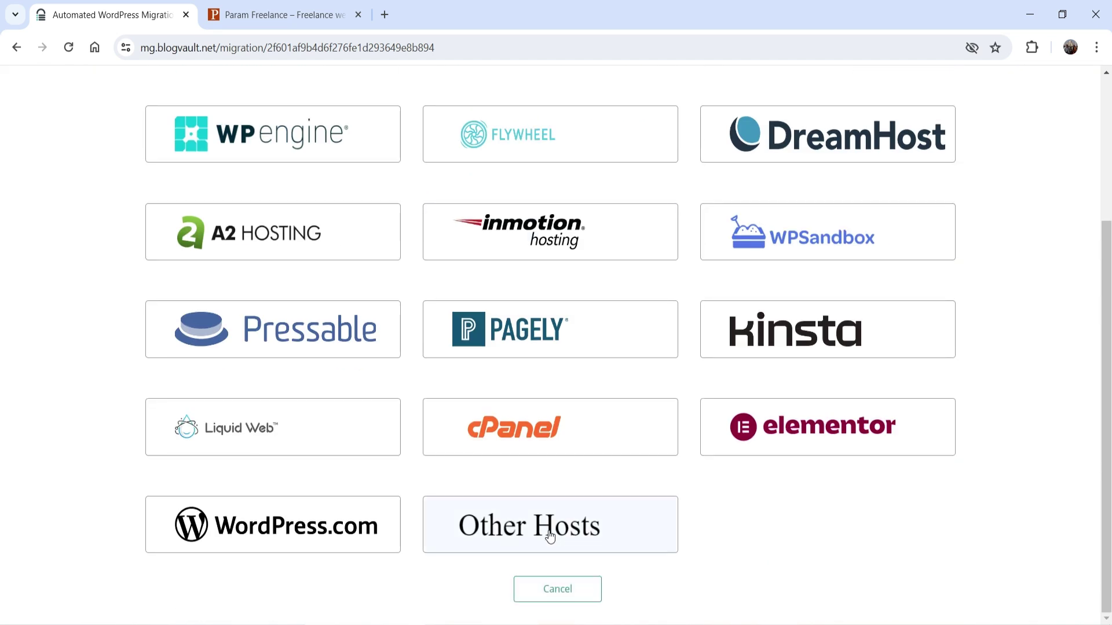
{"action": "left_click", "coordinate": [550, 537]}
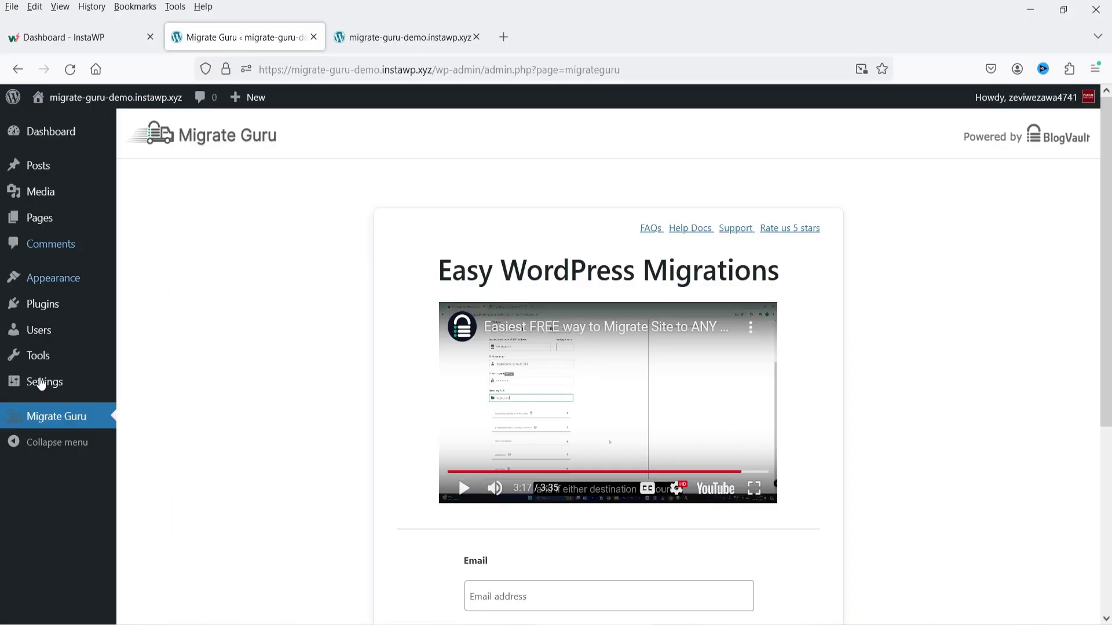
Step: Copy the destination site's Migrate Guru migration key and switch back to BlogVault
{"action": "left_click", "coordinate": [376, 45]}
{"action": "left_click", "coordinate": [231, 37]}
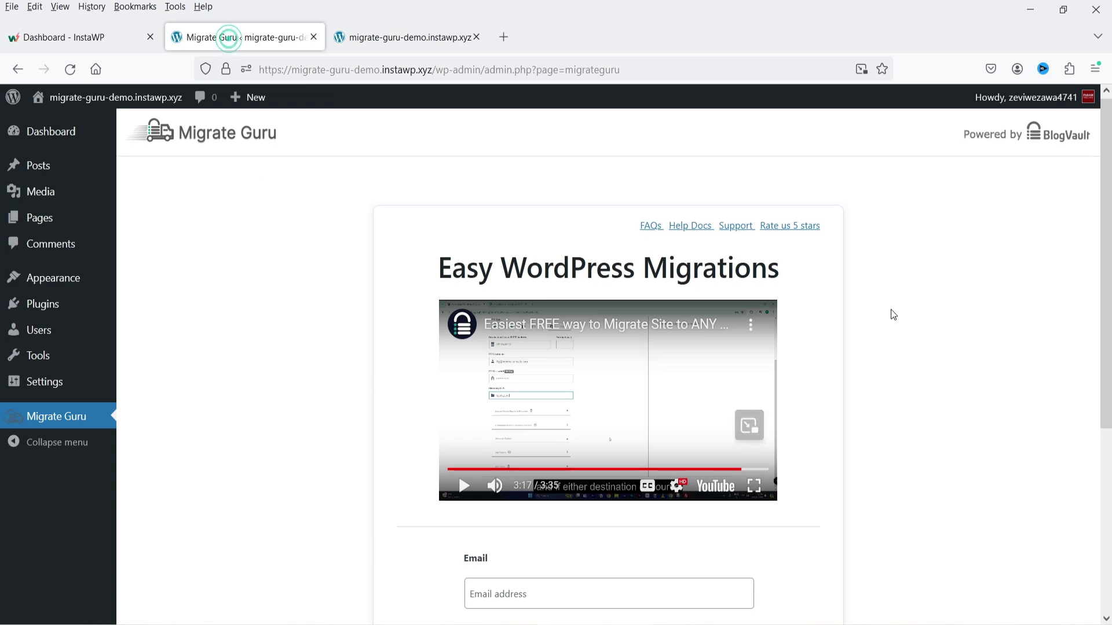
{"action": "scroll", "coordinate": [891, 313], "scroll_direction": "down", "scroll_amount": 5}
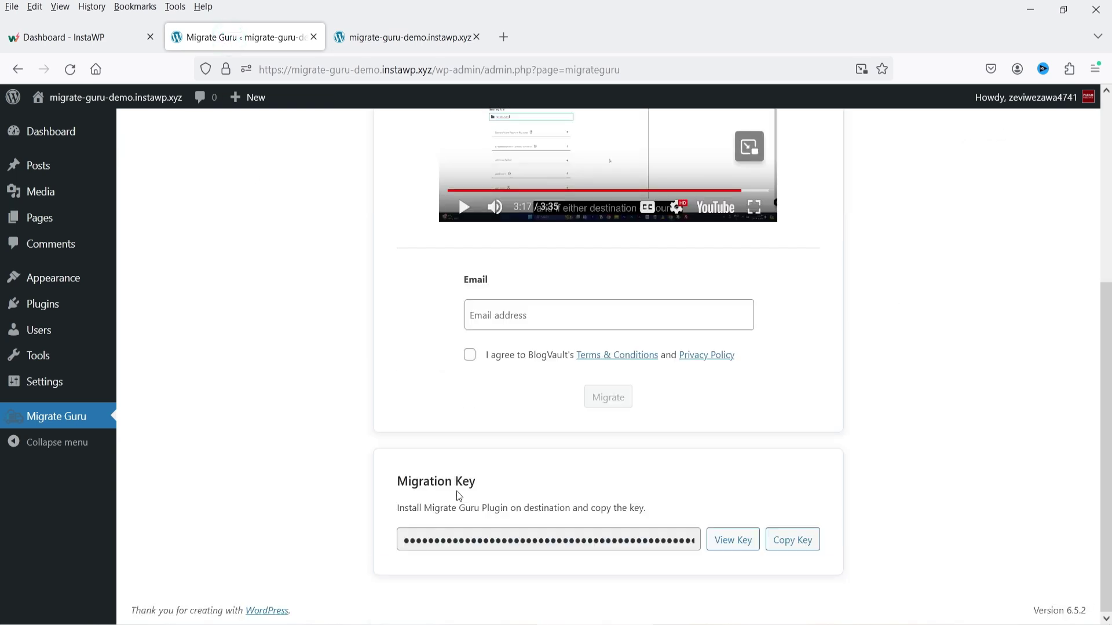
{"action": "left_click", "coordinate": [791, 547]}
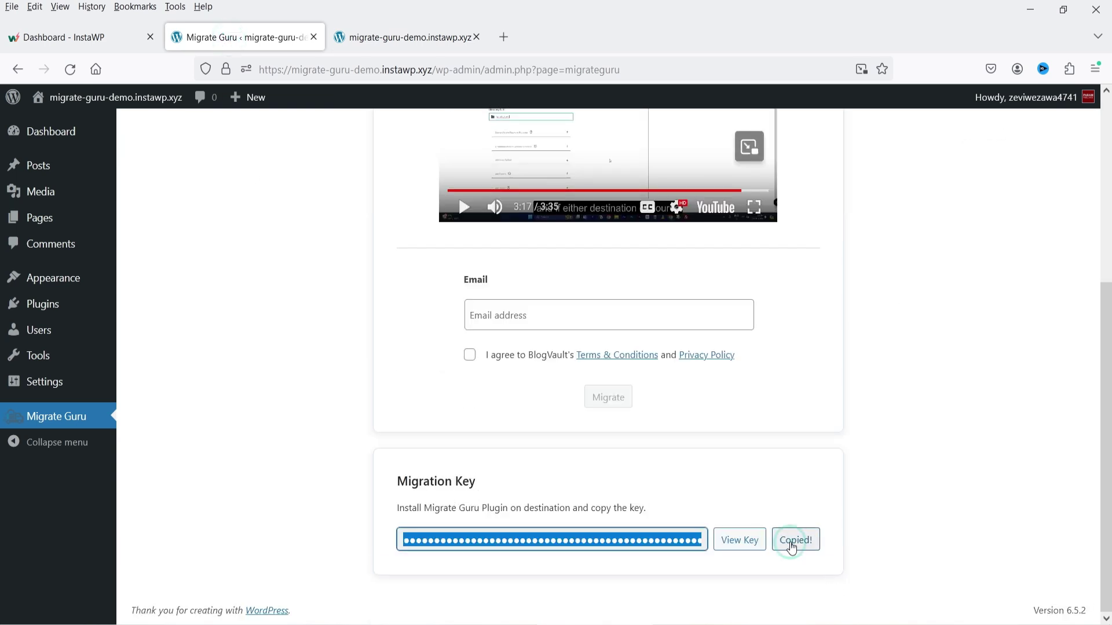
{"action": "key", "text": "alt+Tab"}
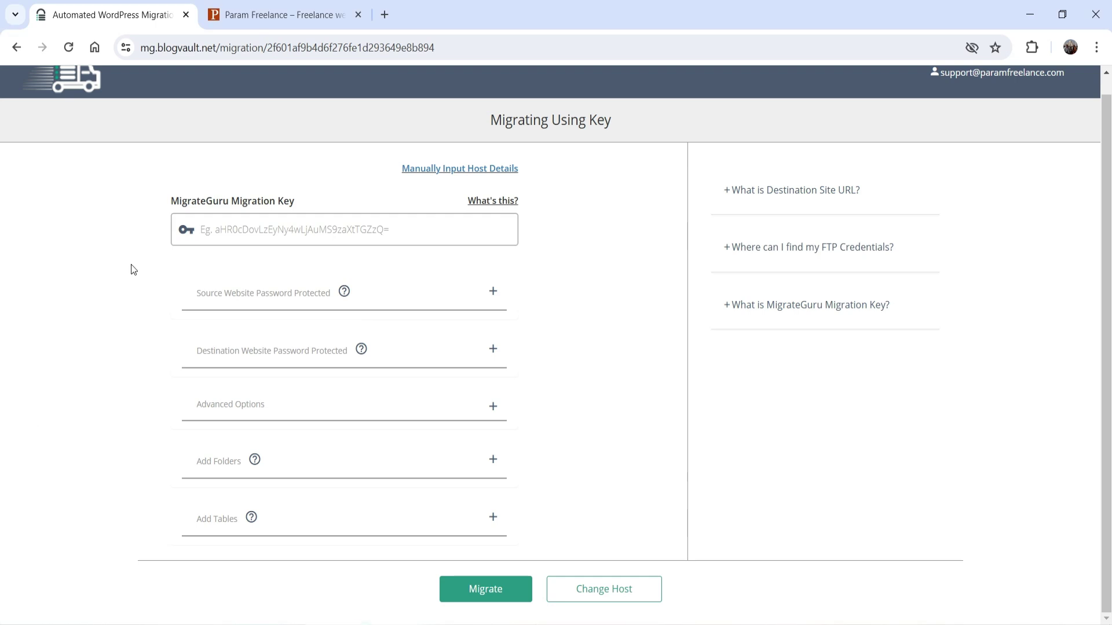
Step: Paste the migration key into the key field, then choose manual host details entry
{"action": "left_click", "coordinate": [233, 230]}
{"action": "key", "text": "ctrl+v"}
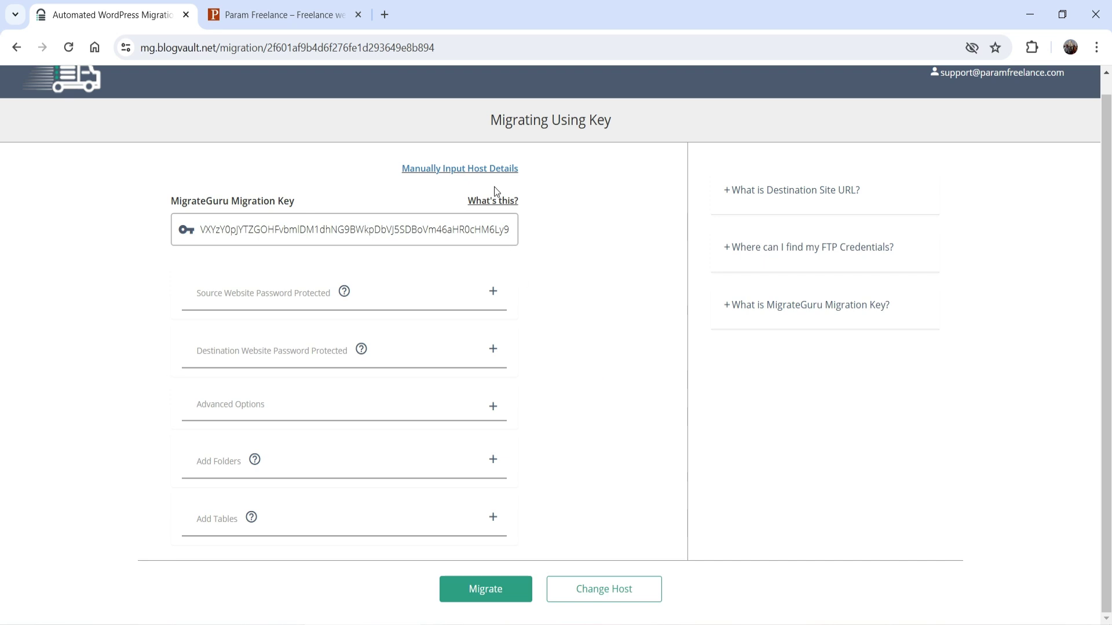
{"action": "left_click", "coordinate": [489, 169]}
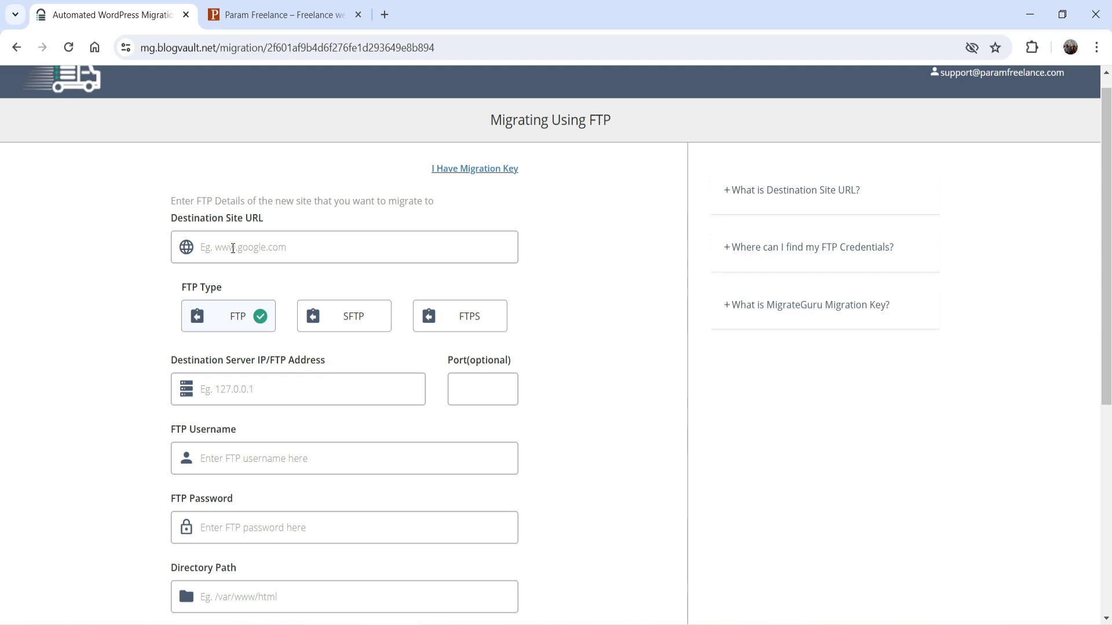
Step: Check the destination demo site's web address in Firefox, then return to the FTP form
{"action": "left_click", "coordinate": [233, 249]}
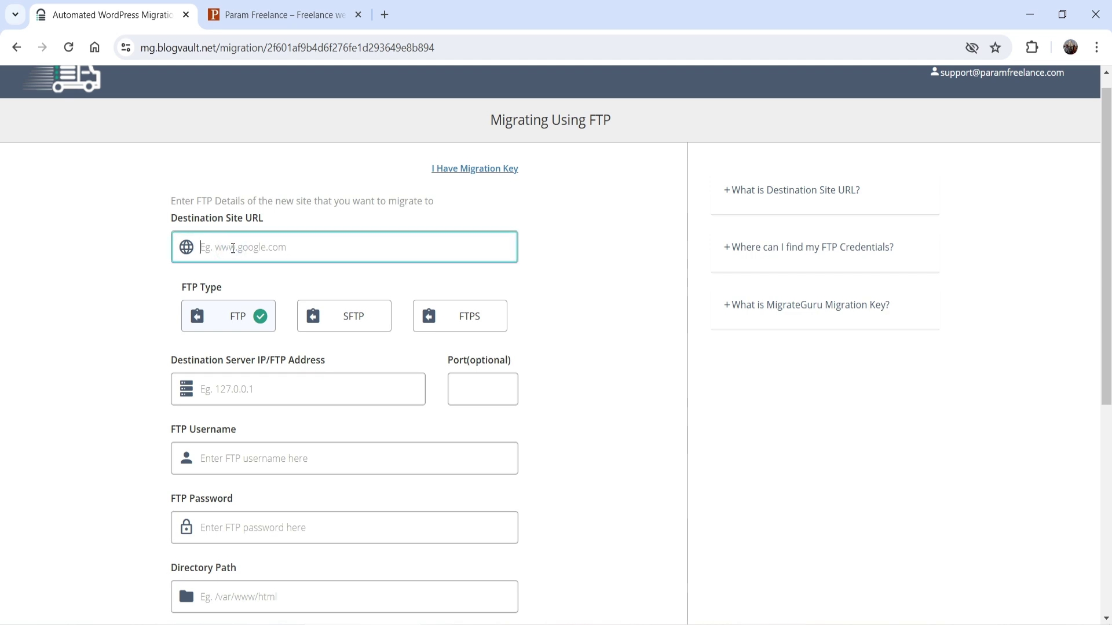
{"action": "key", "text": "alt+Tab"}
{"action": "left_click", "coordinate": [380, 40]}
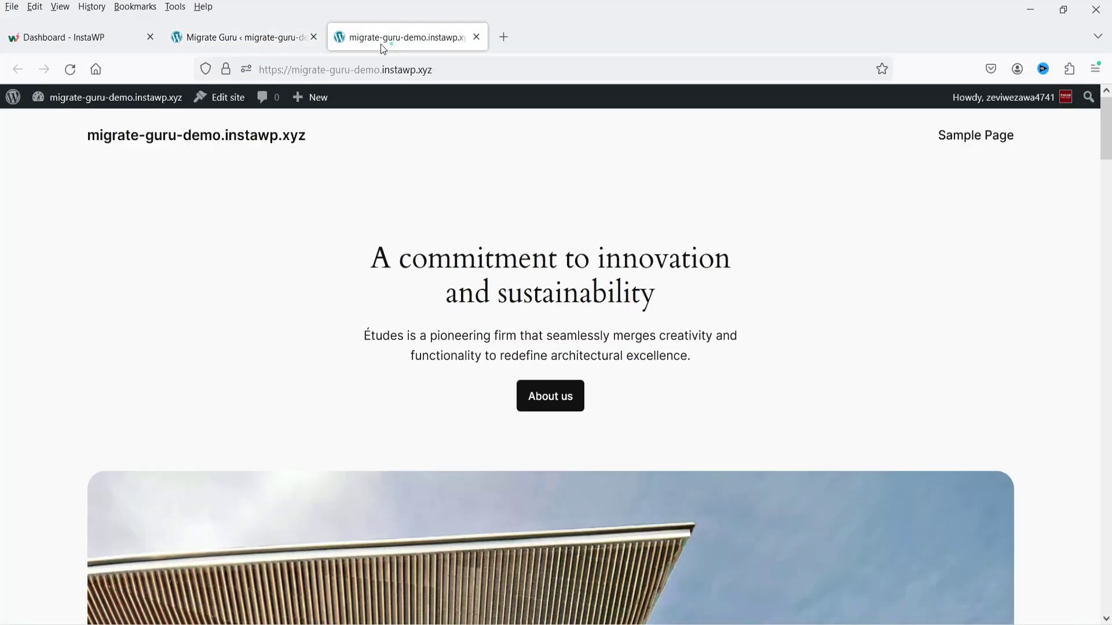
{"action": "left_click", "coordinate": [453, 72]}
{"action": "left_click", "coordinate": [40, 224]}
{"action": "key", "text": "alt+Tab"}
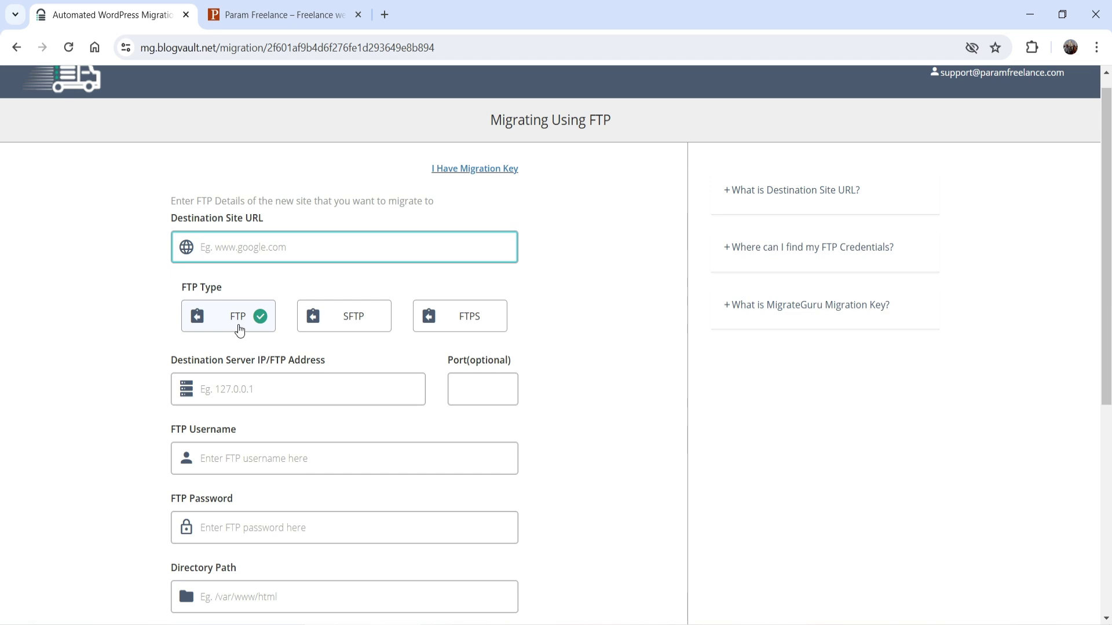
Step: Scroll down the FTP form and bring up the hosting providers with Change Host
{"action": "scroll", "coordinate": [238, 329], "scroll_direction": "down", "scroll_amount": 1}
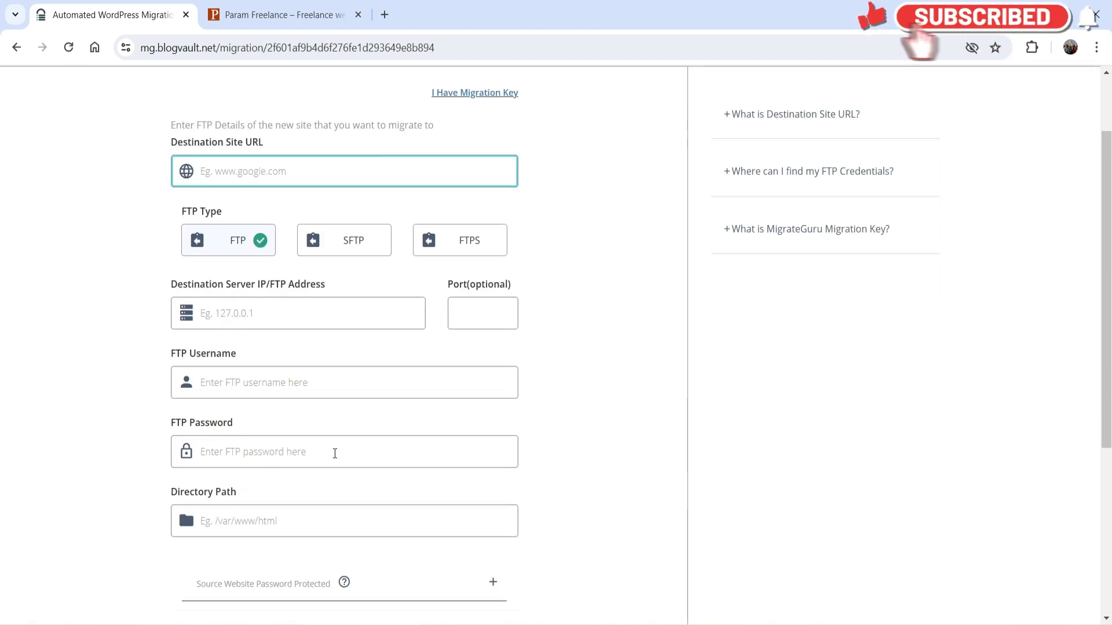
{"action": "left_click", "coordinate": [608, 361]}
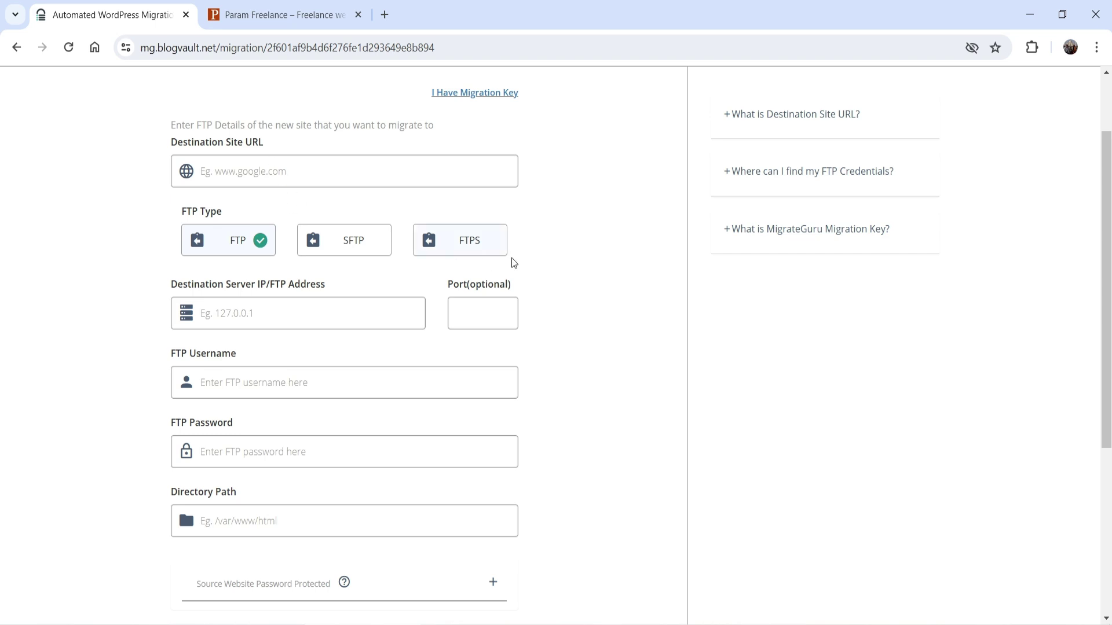
{"action": "scroll", "coordinate": [536, 285], "scroll_direction": "down", "scroll_amount": 4}
{"action": "scroll", "coordinate": [494, 268], "scroll_direction": "down", "scroll_amount": 1}
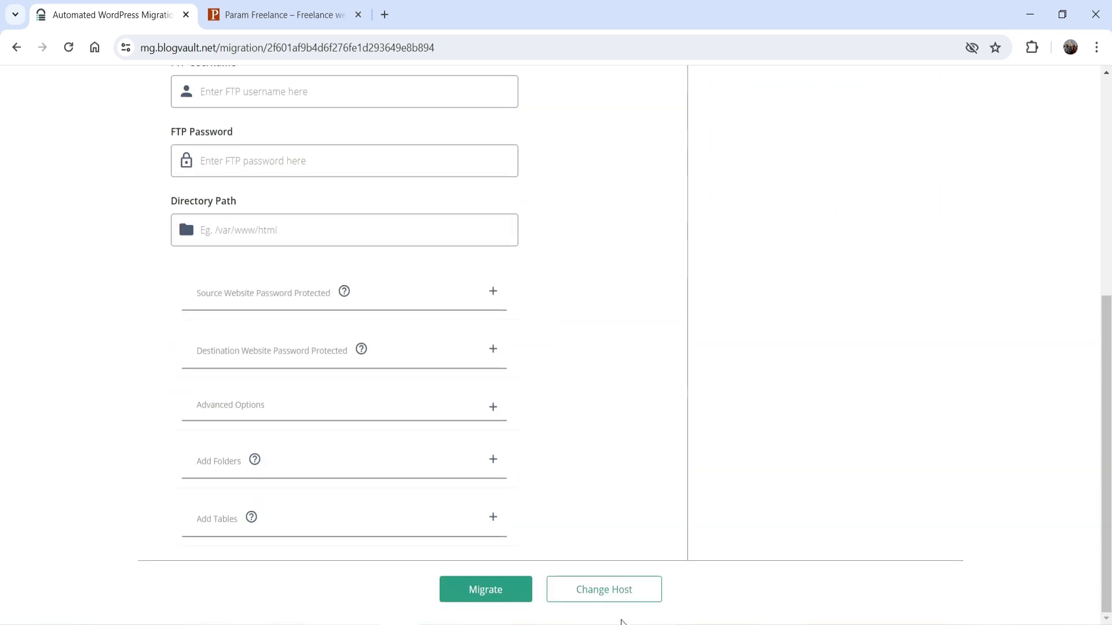
{"action": "left_click", "coordinate": [620, 594]}
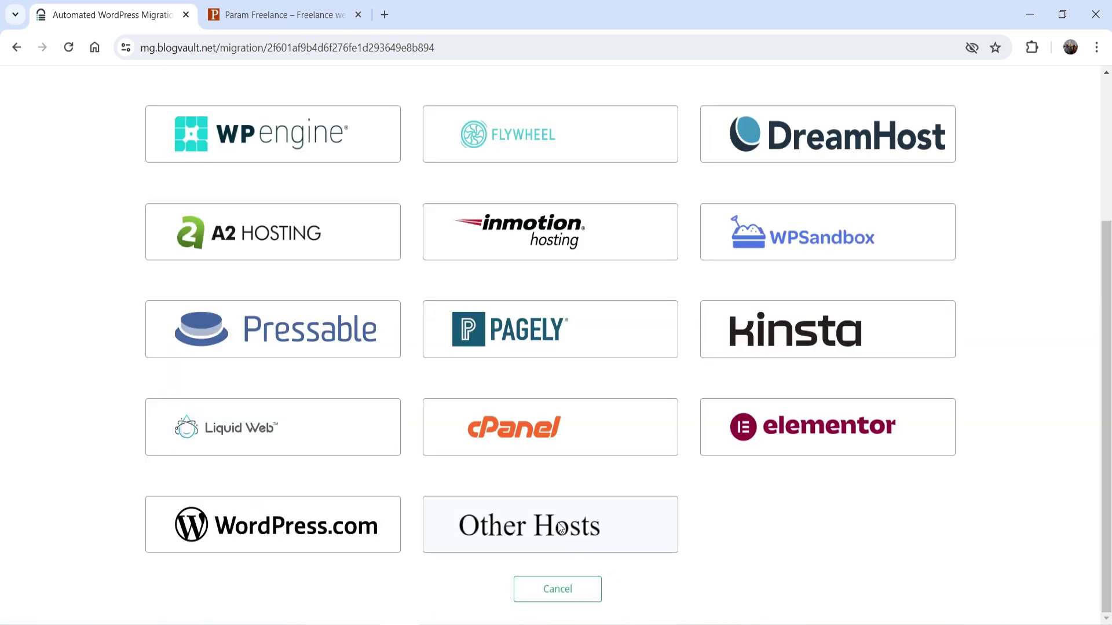
Step: Choose Other Hosts, paste the destination's migration key, and launch the migration to migrate-guru-demo.instawp.xyz
{"action": "left_click", "coordinate": [561, 528]}
{"action": "scroll", "coordinate": [457, 345], "scroll_direction": "up", "scroll_amount": 4}
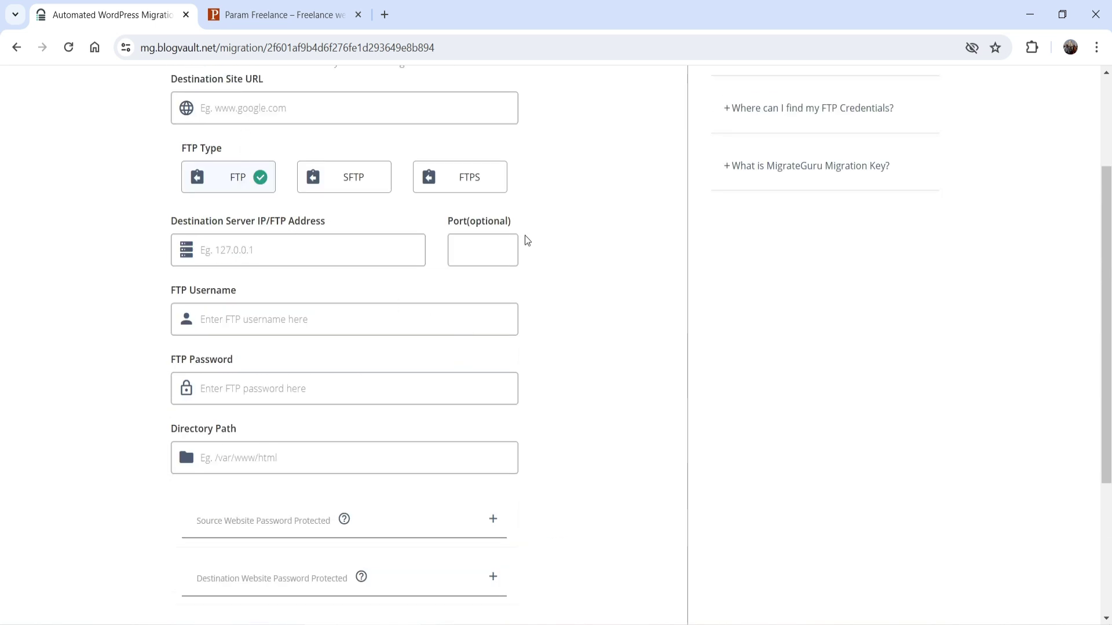
{"action": "scroll", "coordinate": [527, 240], "scroll_direction": "up", "scroll_amount": 3}
{"action": "left_click", "coordinate": [492, 180]}
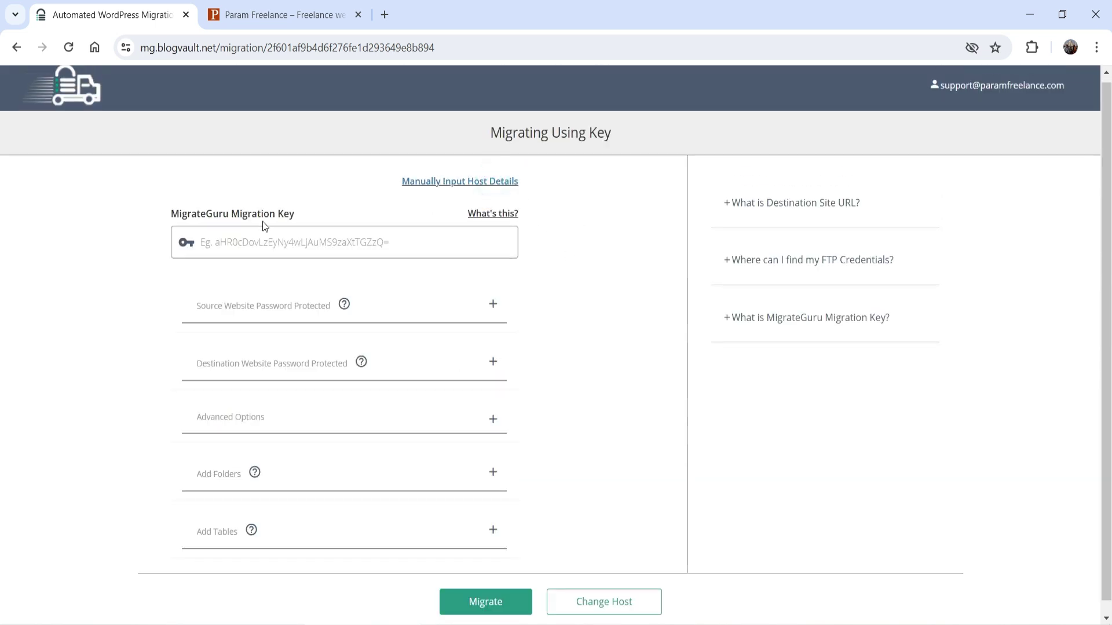
{"action": "left_click", "coordinate": [266, 244]}
{"action": "key", "text": "ctrl+v"}
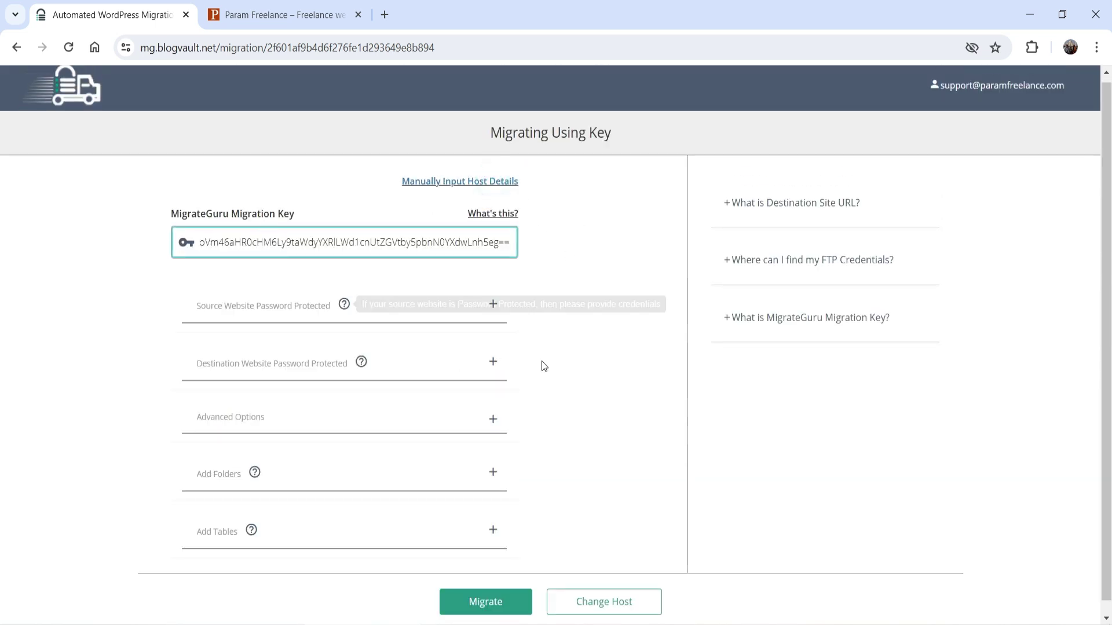
{"action": "left_click", "coordinate": [569, 362]}
{"action": "scroll", "coordinate": [576, 370], "scroll_direction": "down", "scroll_amount": 1}
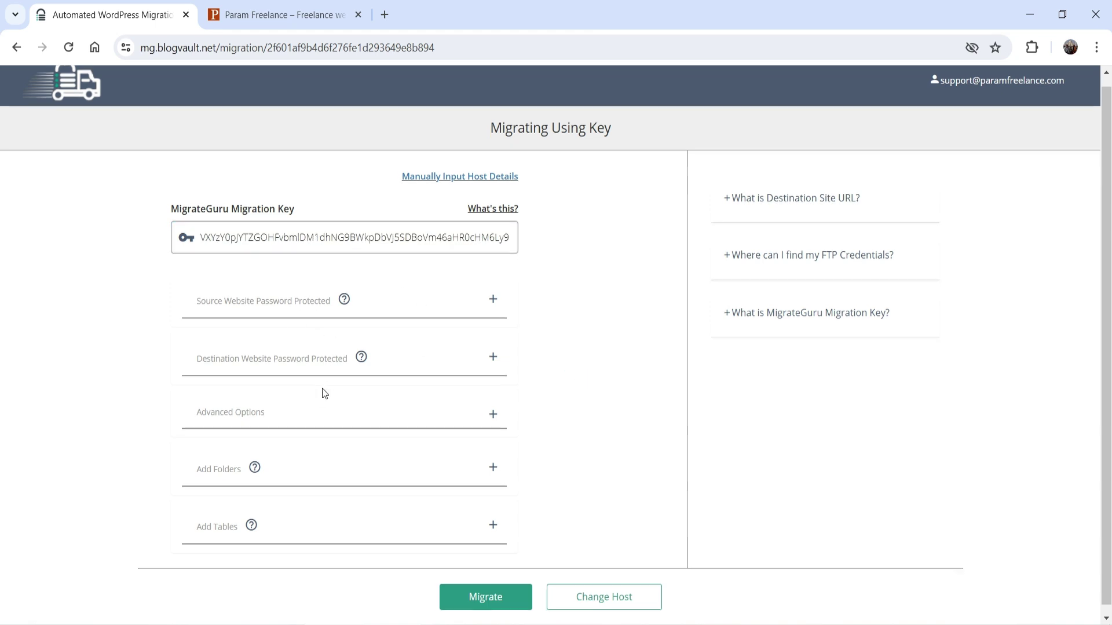
{"action": "left_click", "coordinate": [489, 590]}
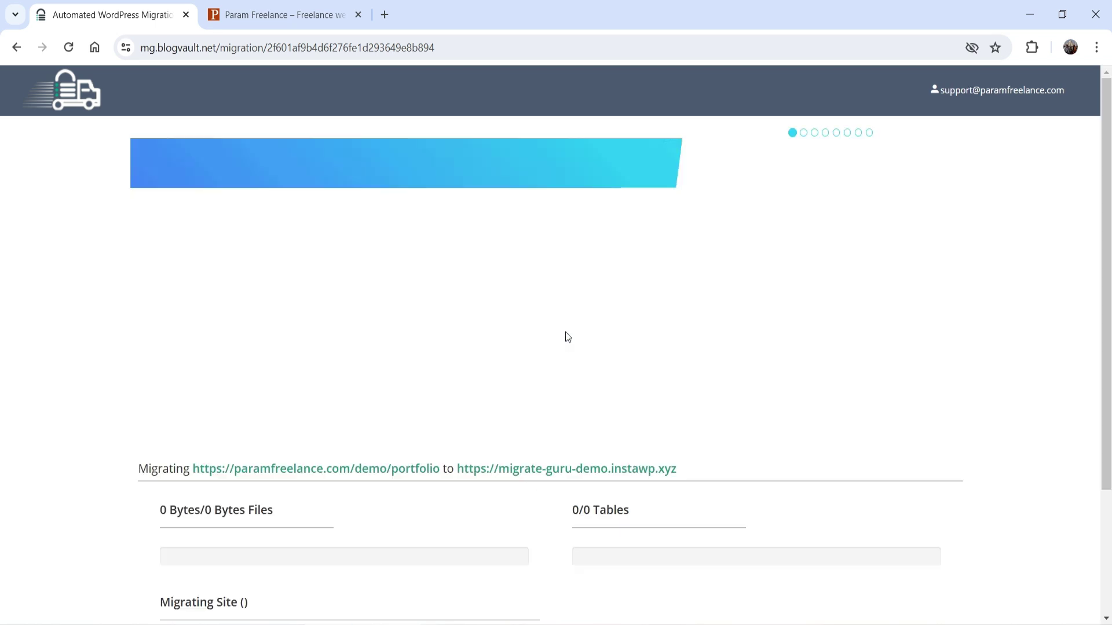
Step: Scroll through the migration progress until it reports 153.01 MB of files and 25/25 tables copied
{"action": "scroll", "coordinate": [565, 332], "scroll_direction": "down", "scroll_amount": 2}
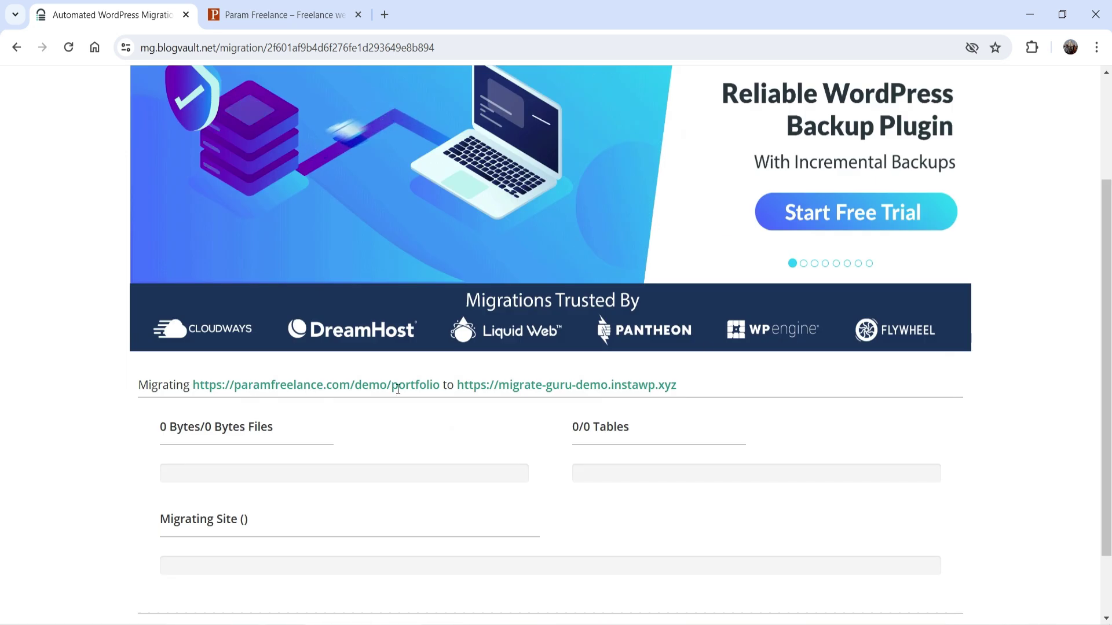
{"action": "scroll", "coordinate": [302, 464], "scroll_direction": "up", "scroll_amount": 1}
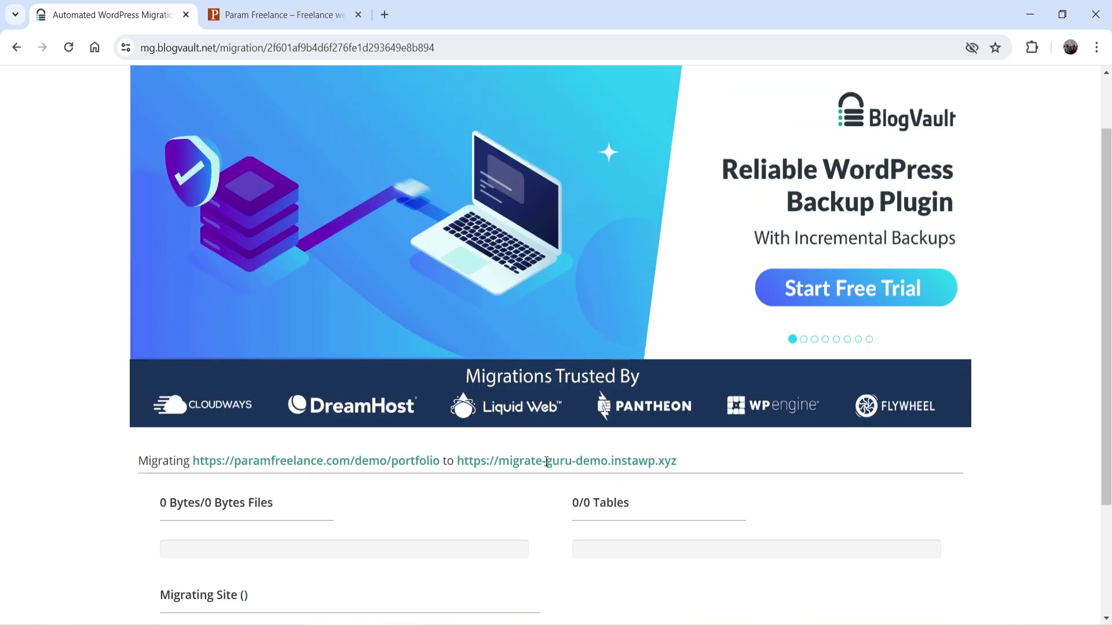
{"action": "scroll", "coordinate": [982, 402], "scroll_direction": "down", "scroll_amount": 1}
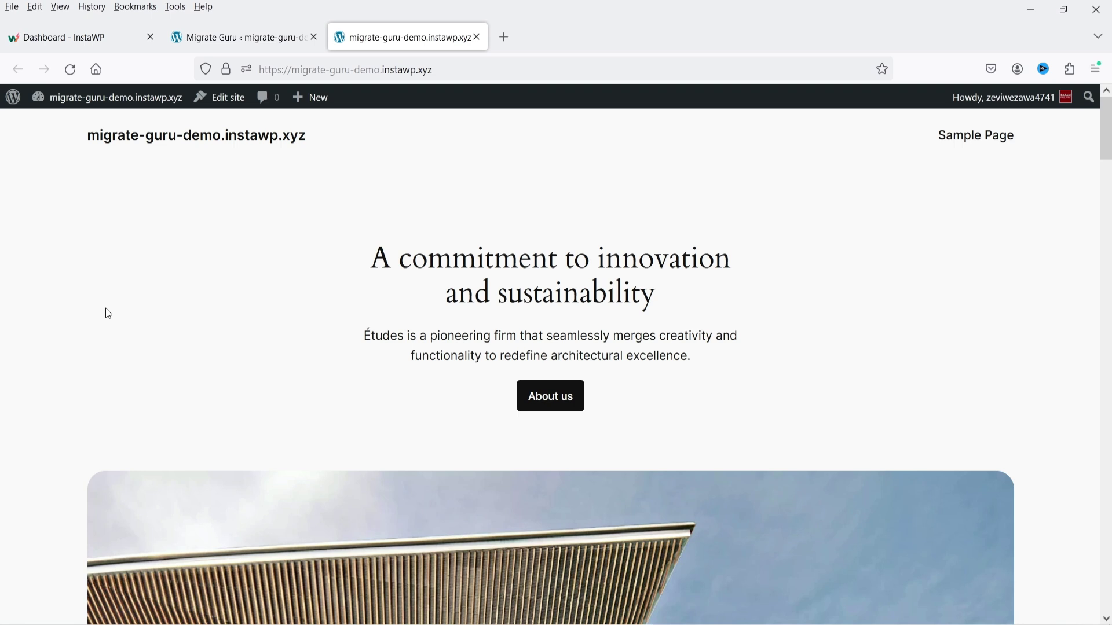
Step: Reload migrate-guru-demo.instawp.xyz and check its contact section via Contact Me and the Contact menu link
{"action": "left_click", "coordinate": [71, 70]}
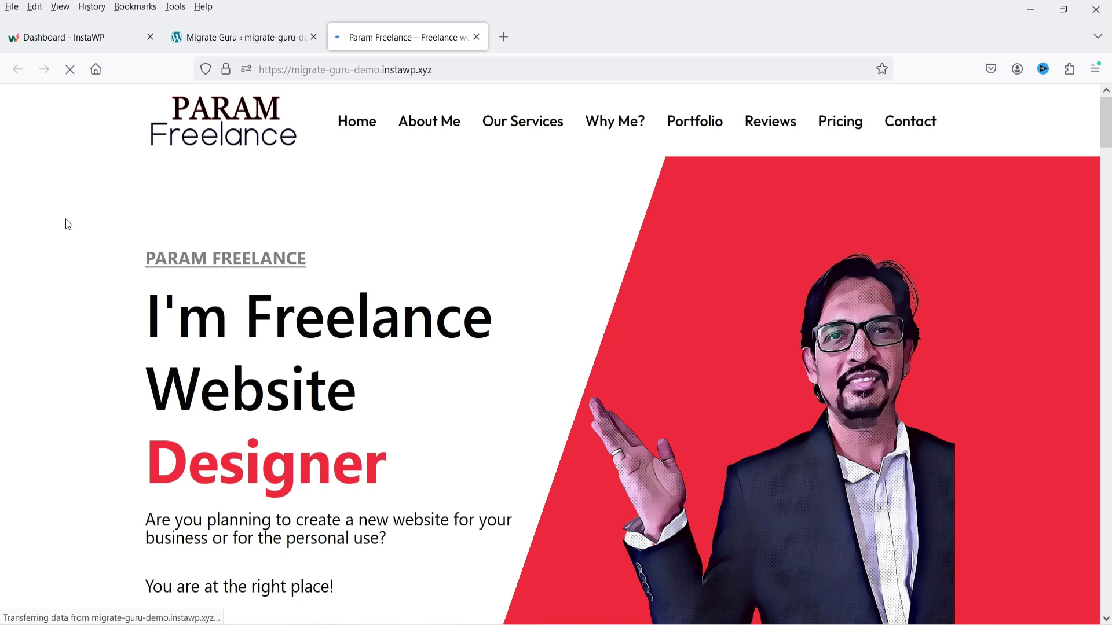
{"action": "scroll", "coordinate": [255, 231], "scroll_direction": "down", "scroll_amount": 4}
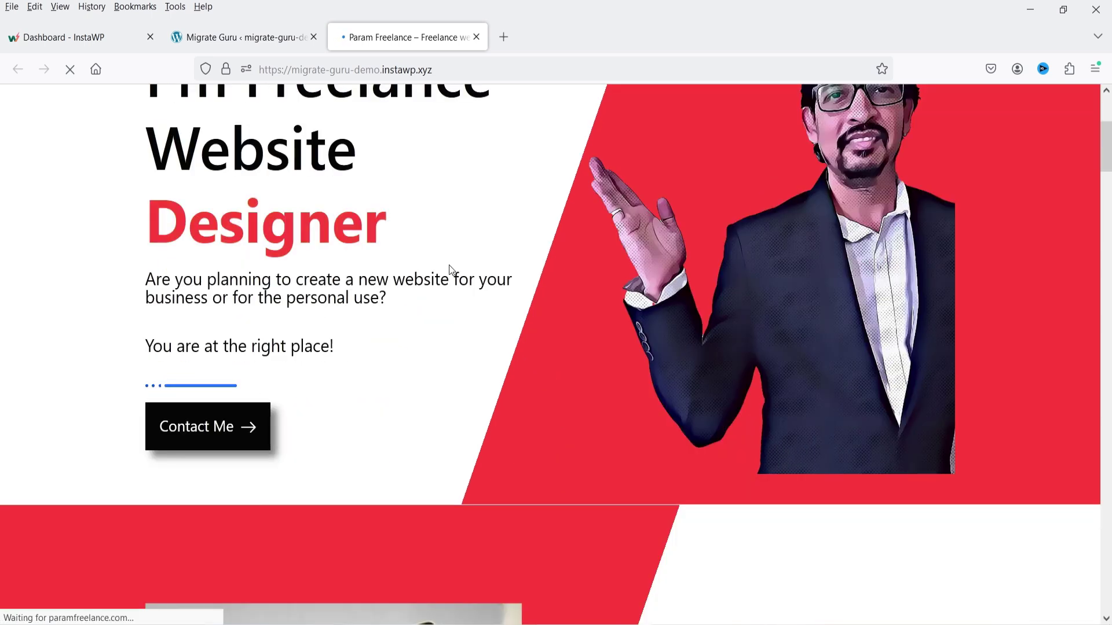
{"action": "left_click", "coordinate": [191, 434]}
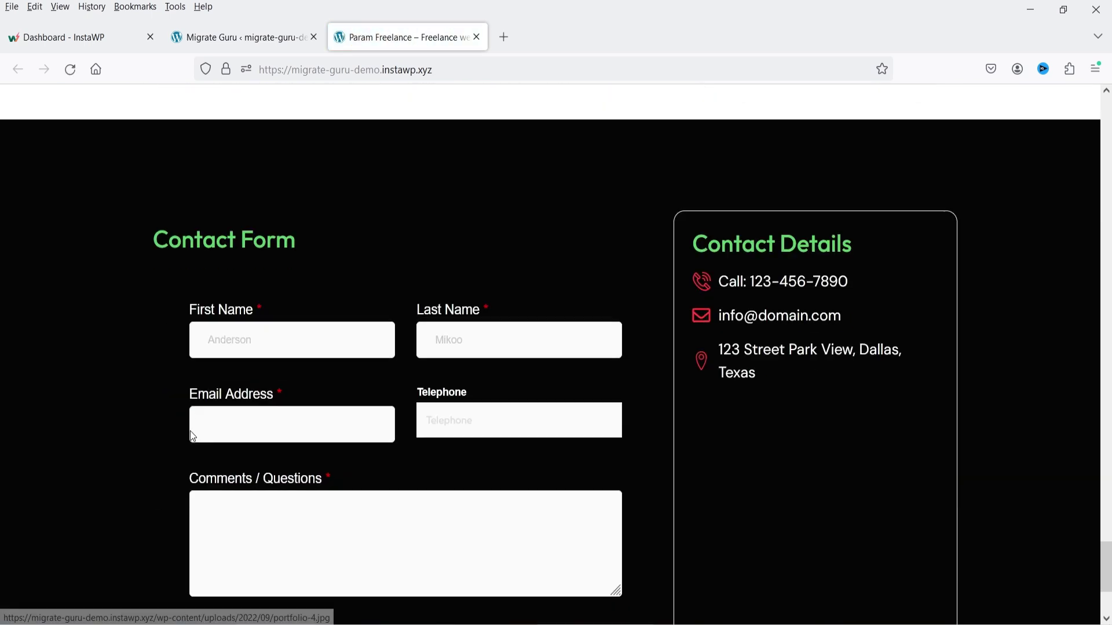
{"action": "scroll", "coordinate": [183, 411], "scroll_direction": "down", "scroll_amount": 3}
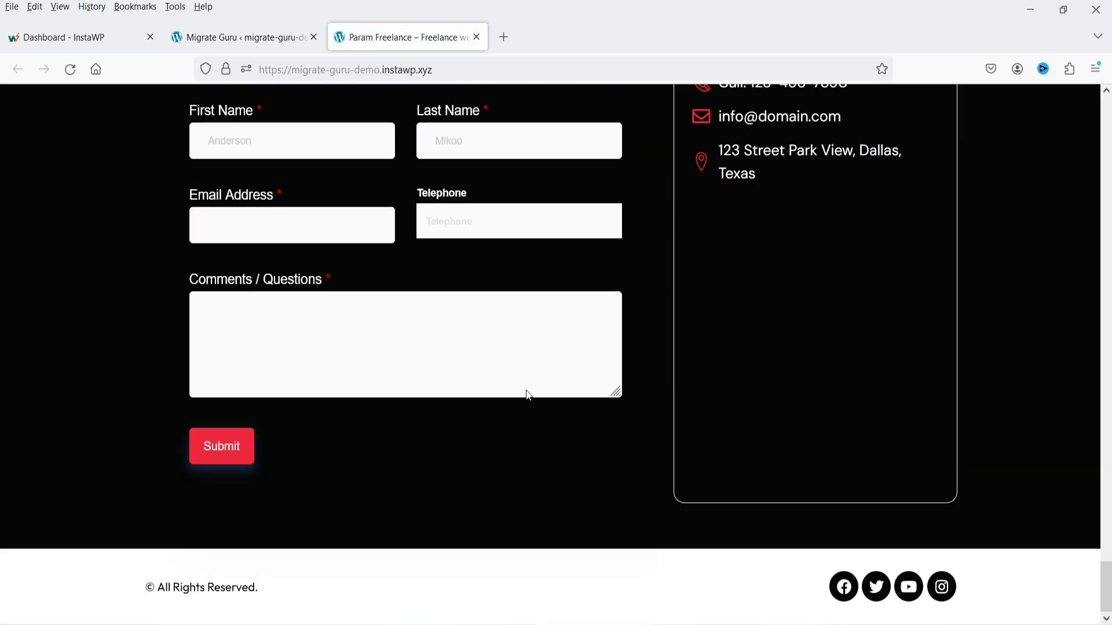
{"action": "key", "text": "Home"}
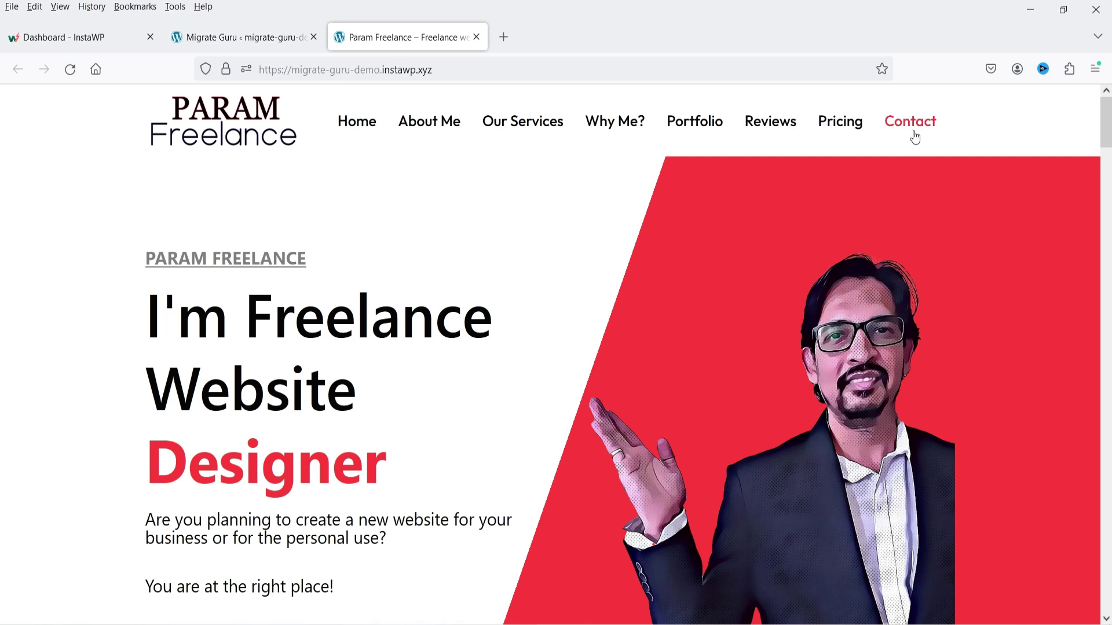
{"action": "left_click", "coordinate": [910, 128]}
{"action": "key", "text": "Home"}
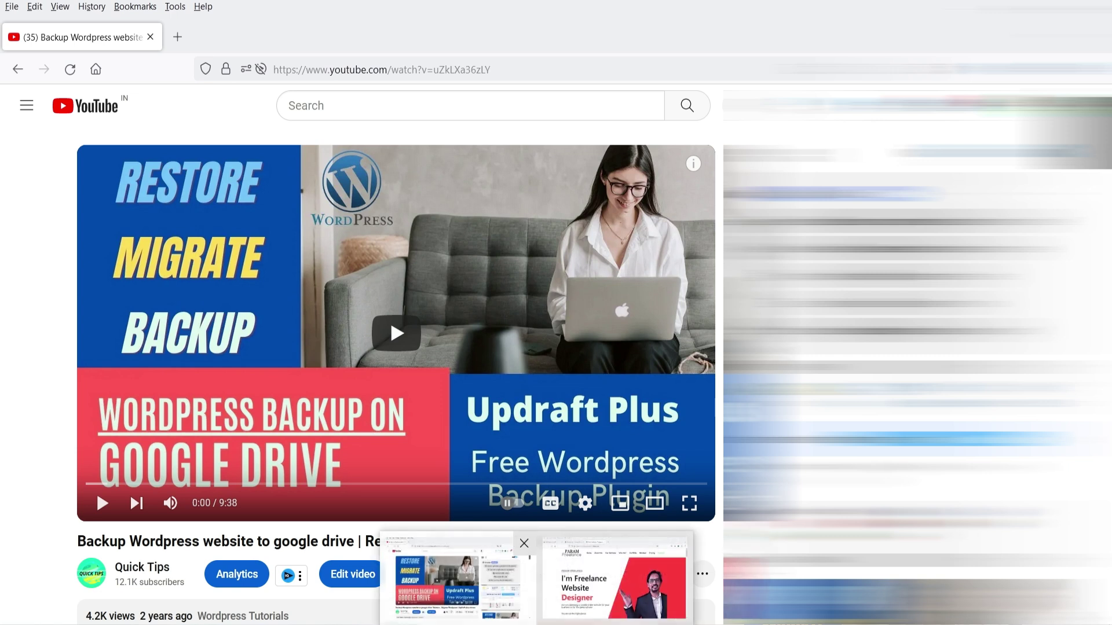
Step: Return to the Firefox window showing the migrated Param Freelance homepage
{"action": "left_click", "coordinate": [615, 579]}
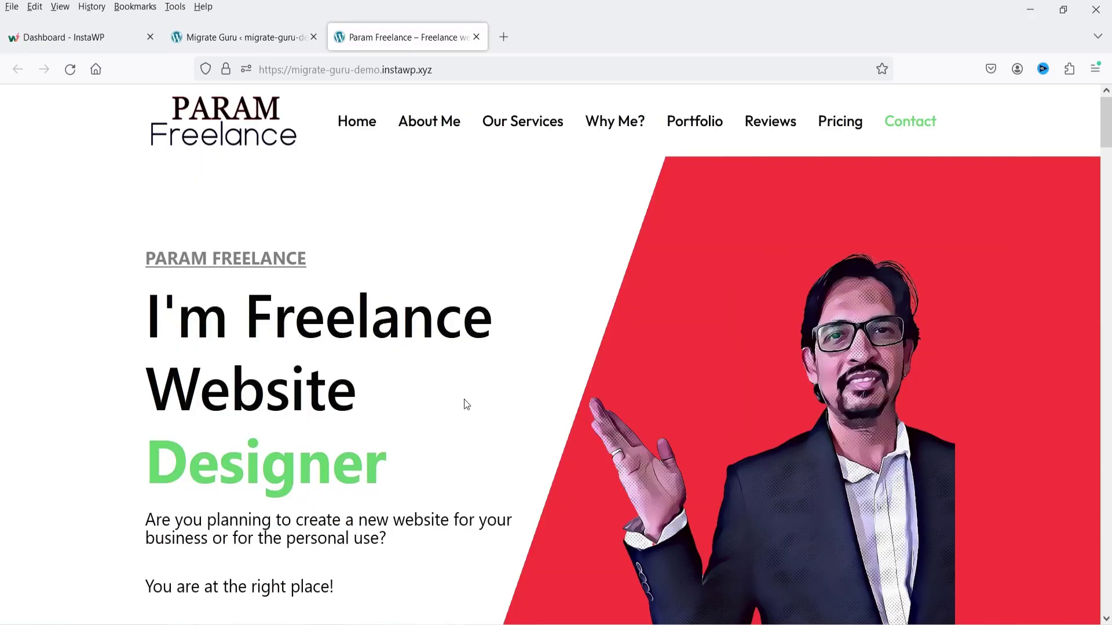